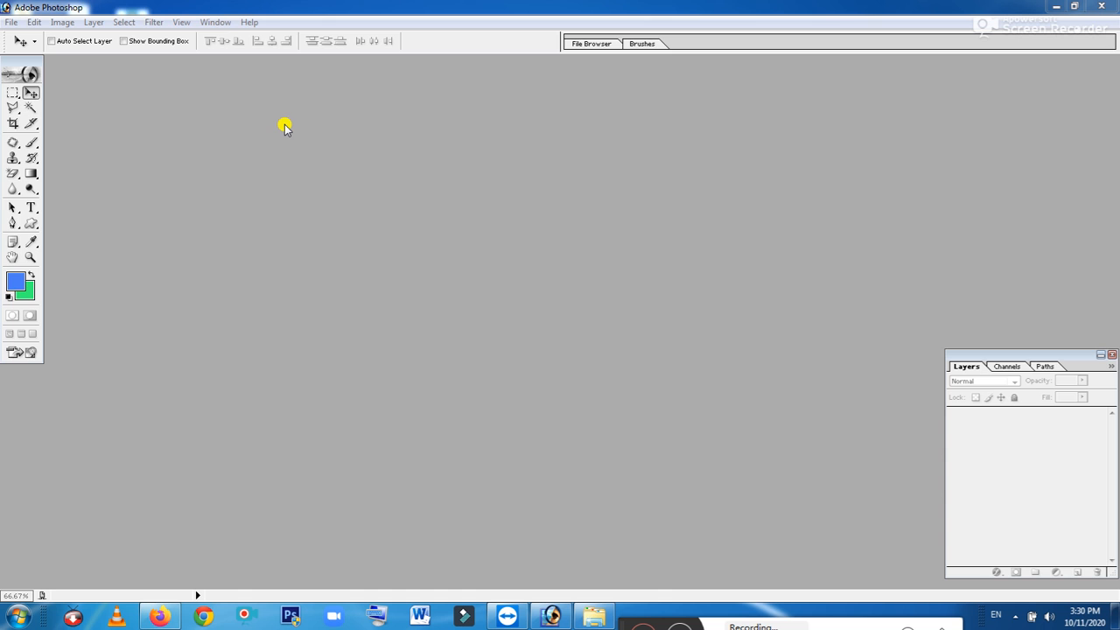
Create a new 800 x 600 px, 72 ppi RGB document with White contents, named after the user
click(11, 21)
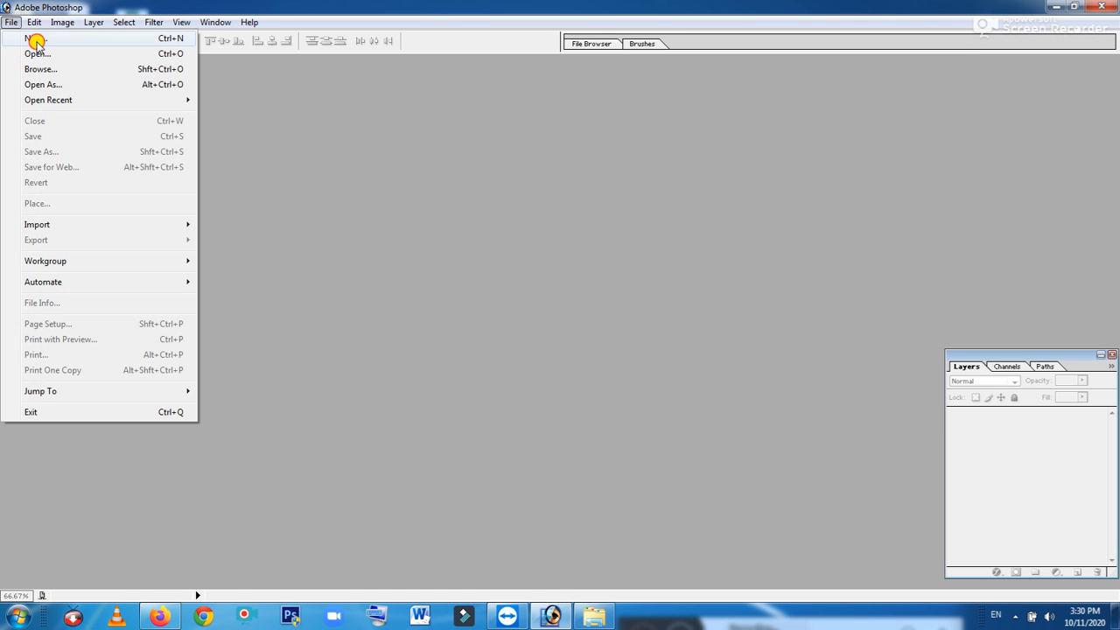
click(35, 39)
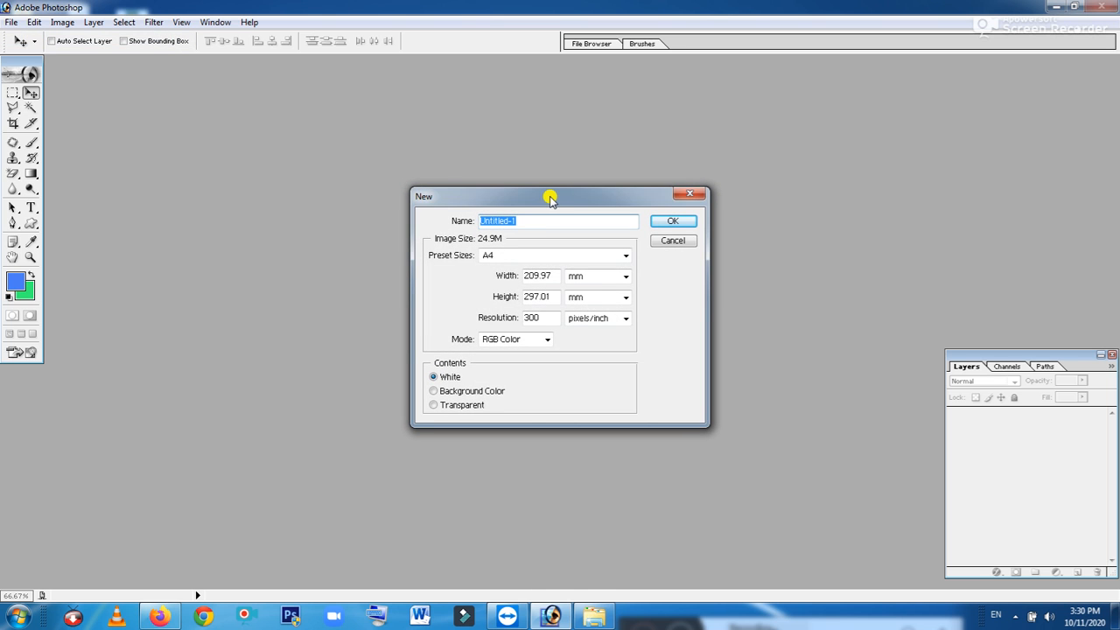
drag(551, 198, 554, 106)
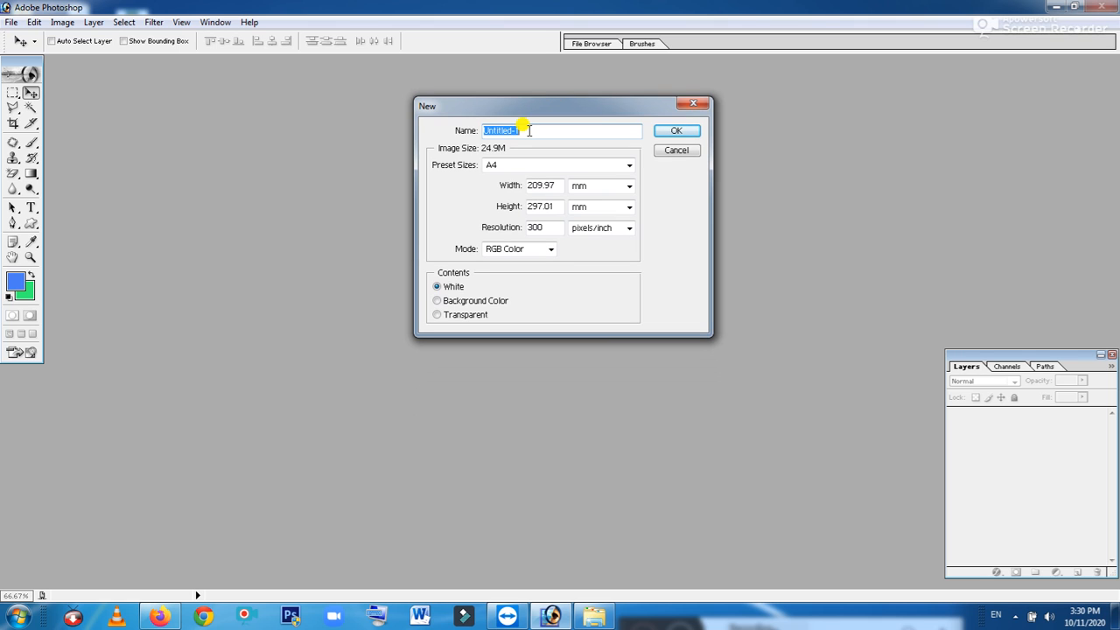
text(Naimatullah)
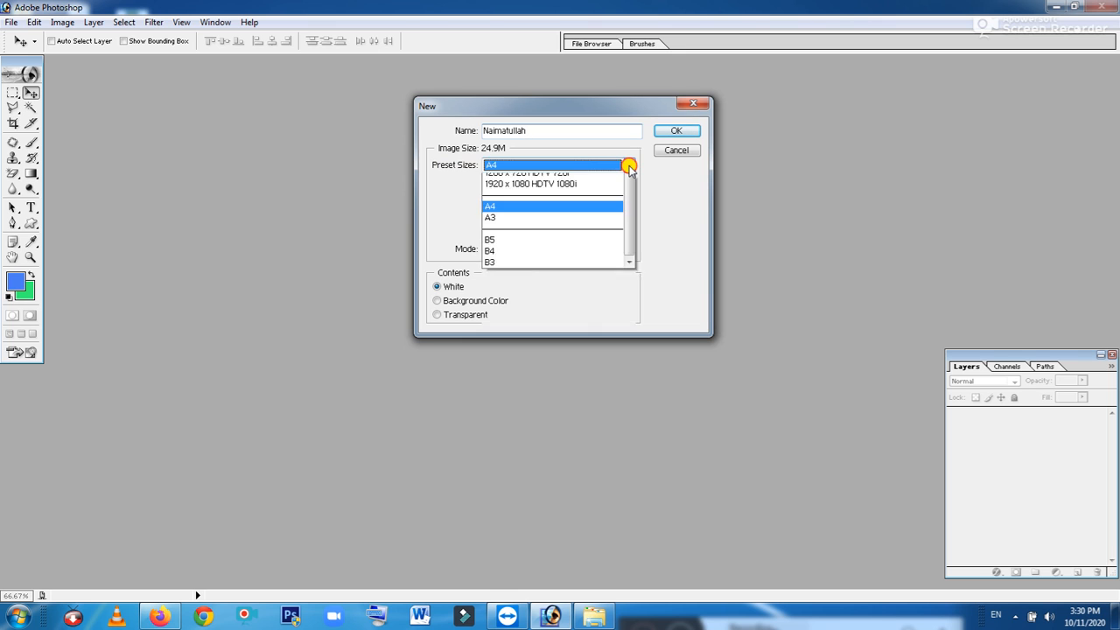
click(629, 166)
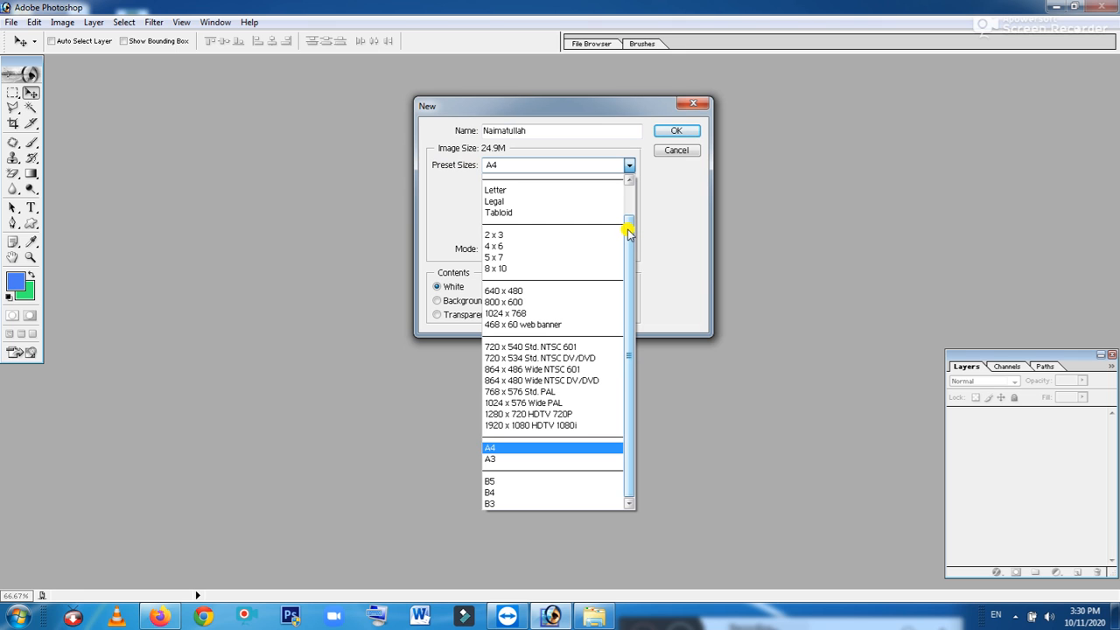
drag(628, 231, 590, 205)
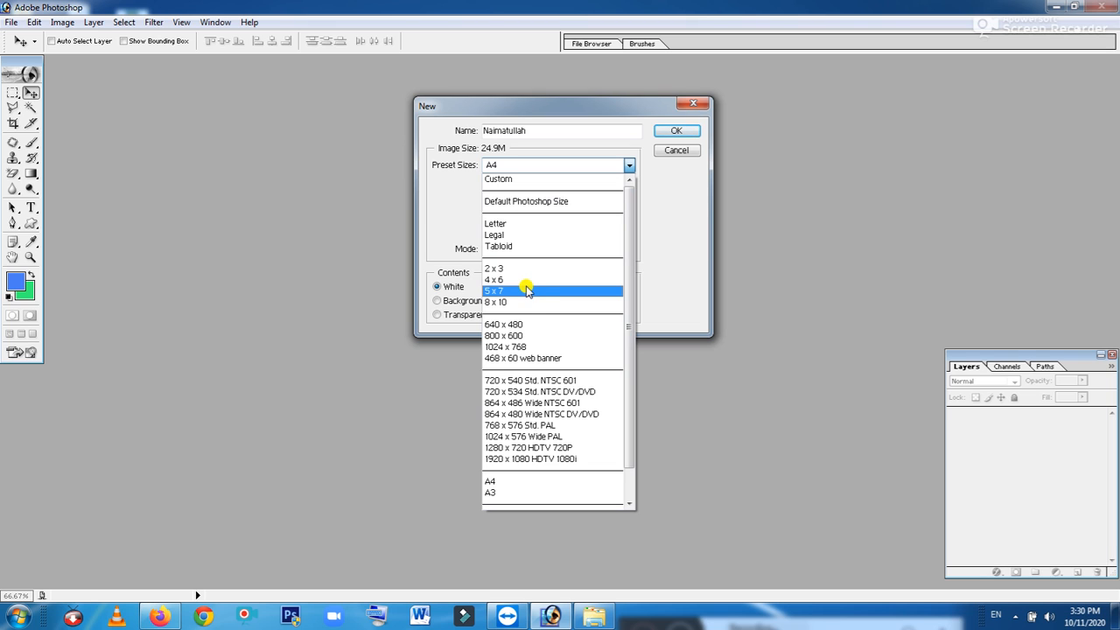
click(528, 338)
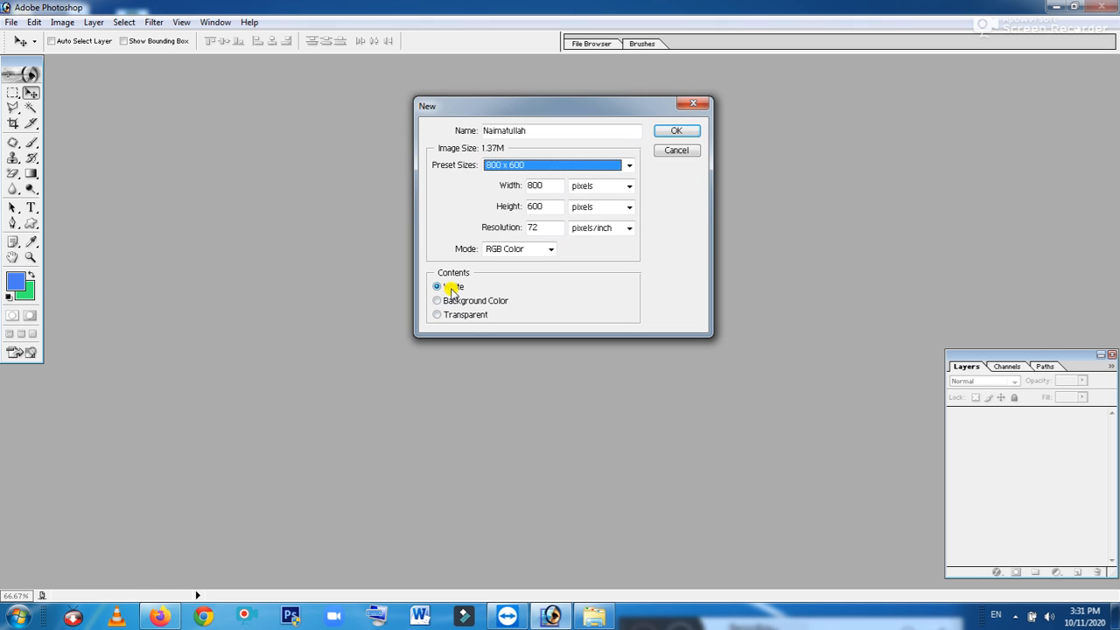
click(440, 291)
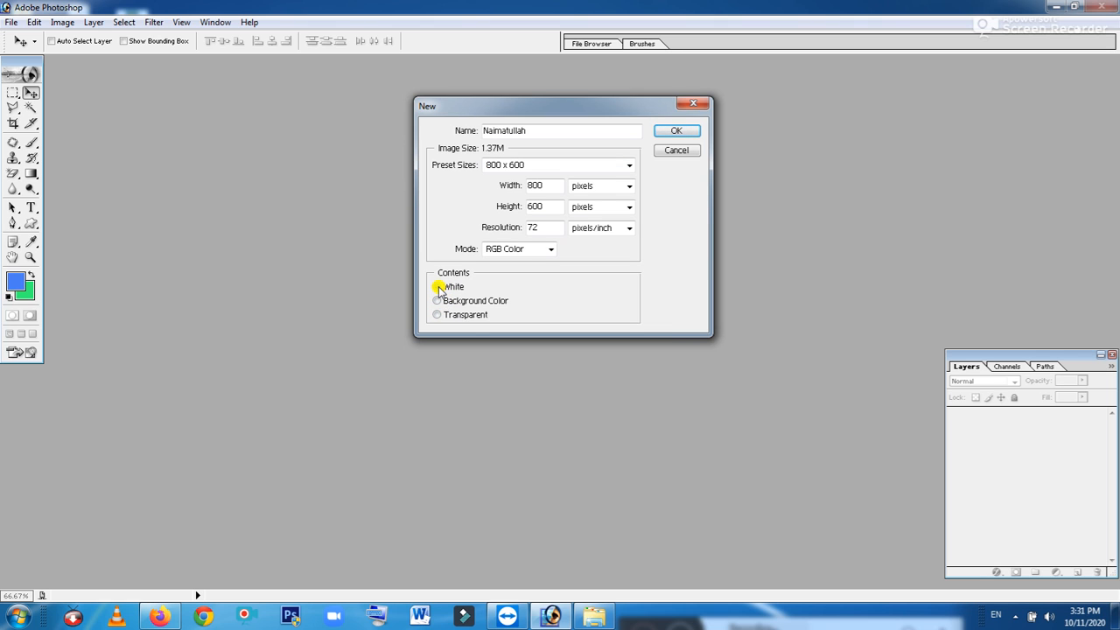
click(438, 301)
click(452, 315)
click(453, 288)
click(673, 133)
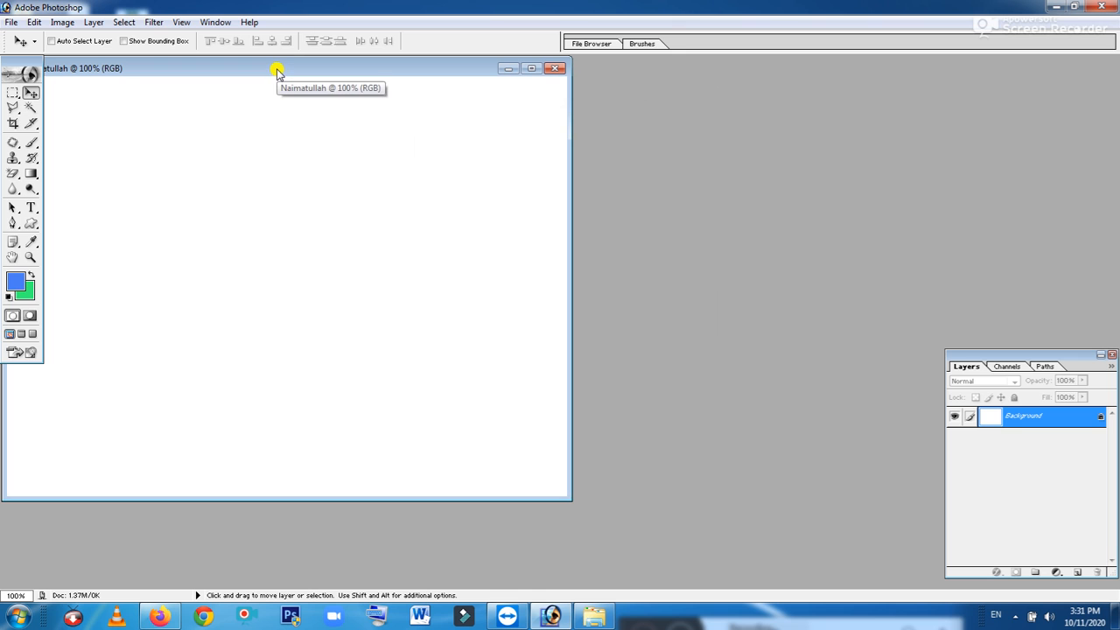
Centre the document window, convert the Background into editable Layer 0, and select all
drag(276, 70, 504, 94)
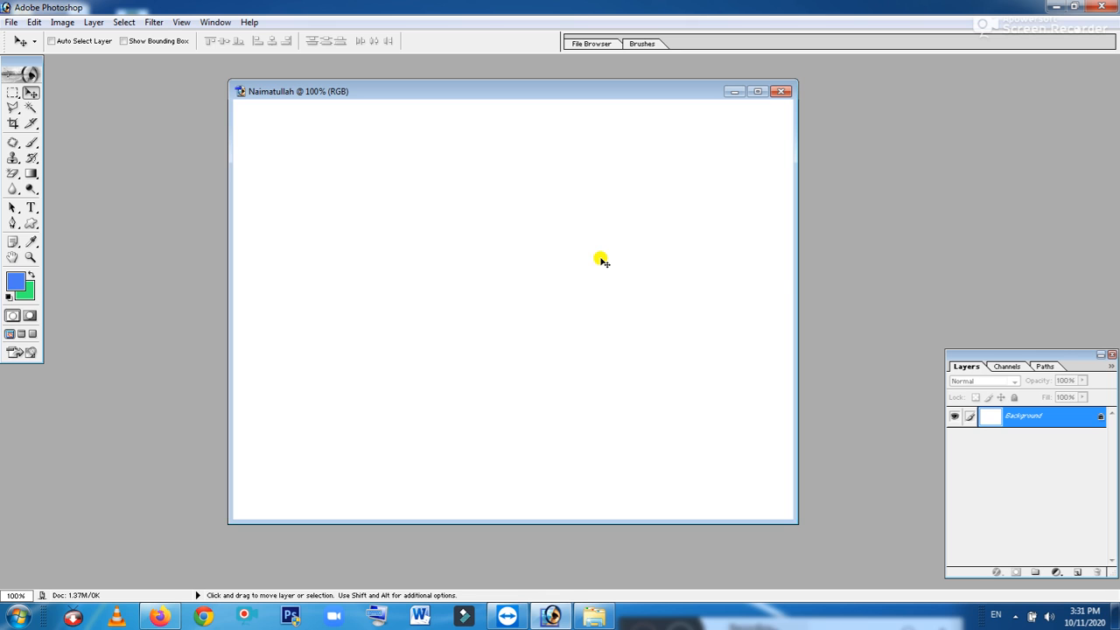
double_click(1053, 420)
click(662, 286)
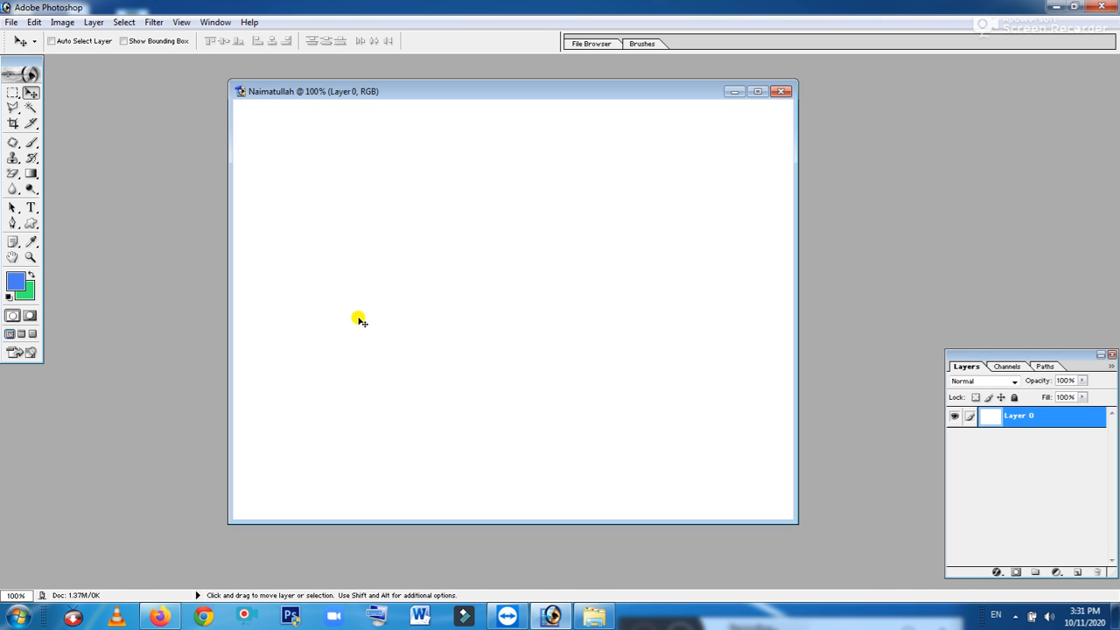
key(ctrl+a)
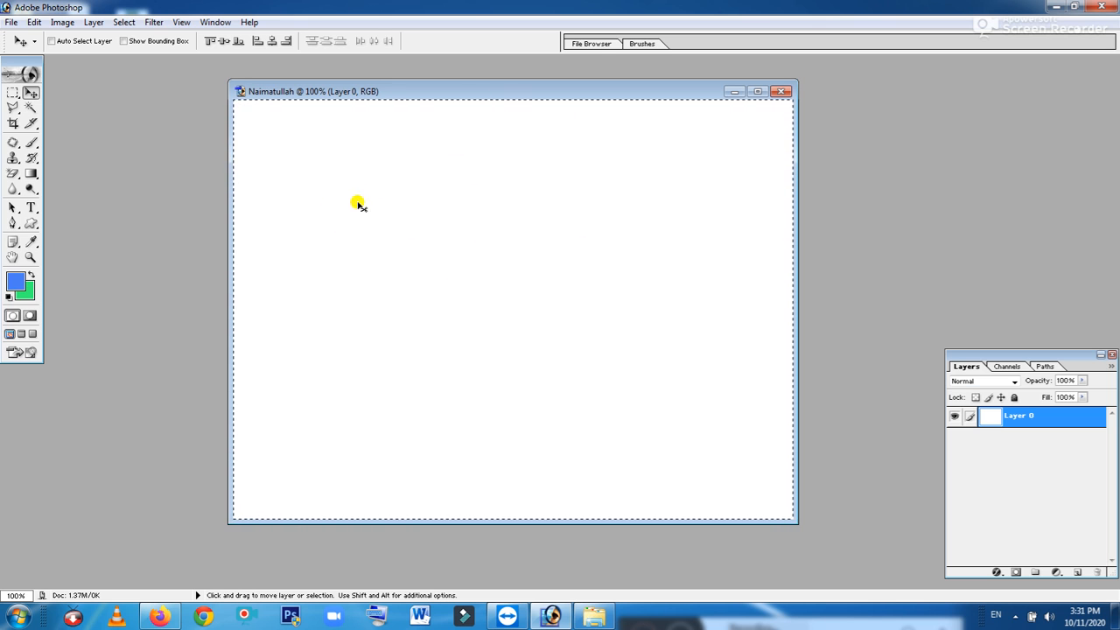
Fill the entire canvas with red CB031B, then deselect
click(16, 280)
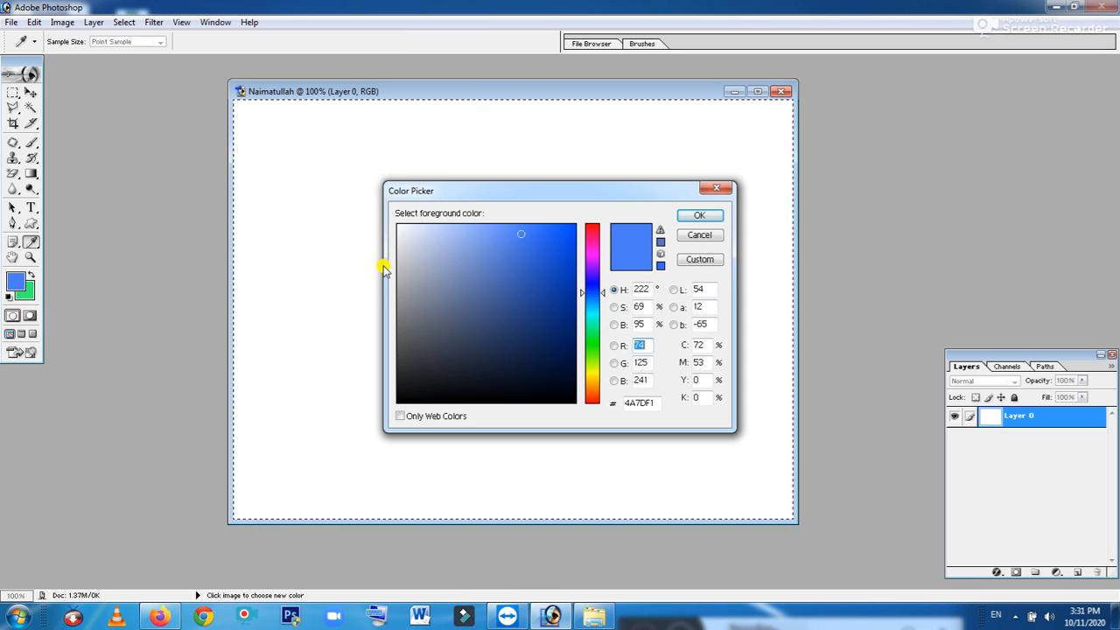
click(592, 229)
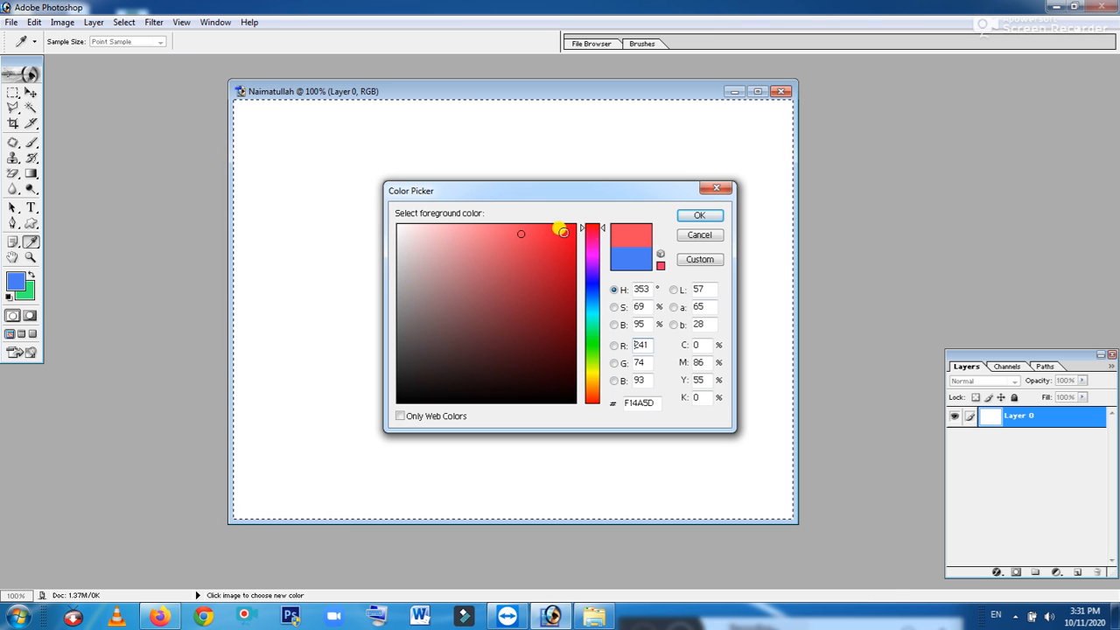
click(568, 231)
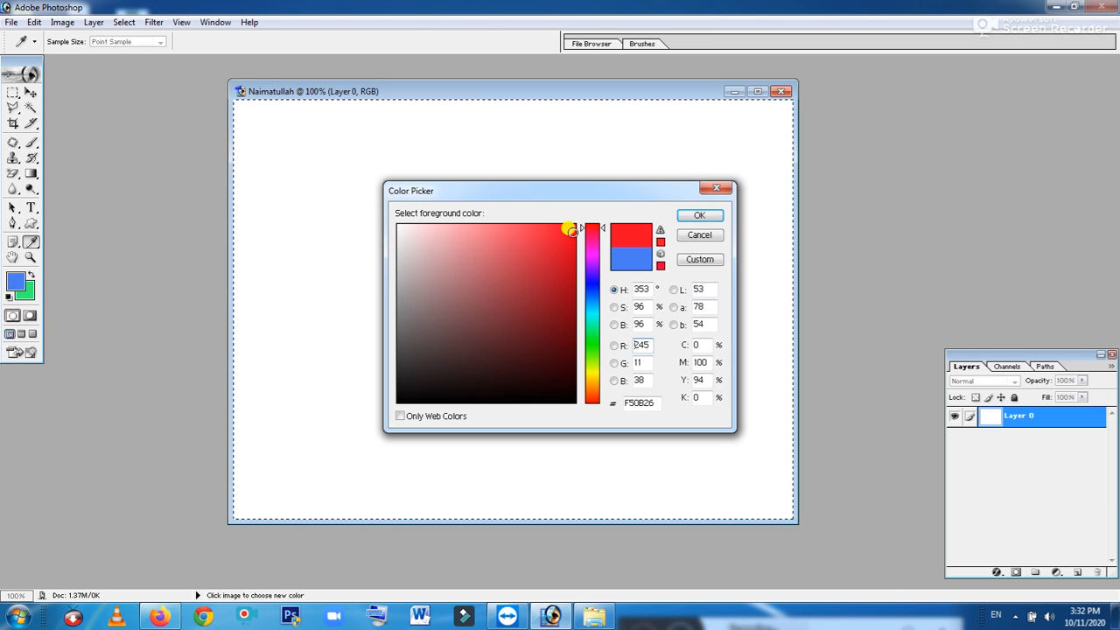
click(572, 259)
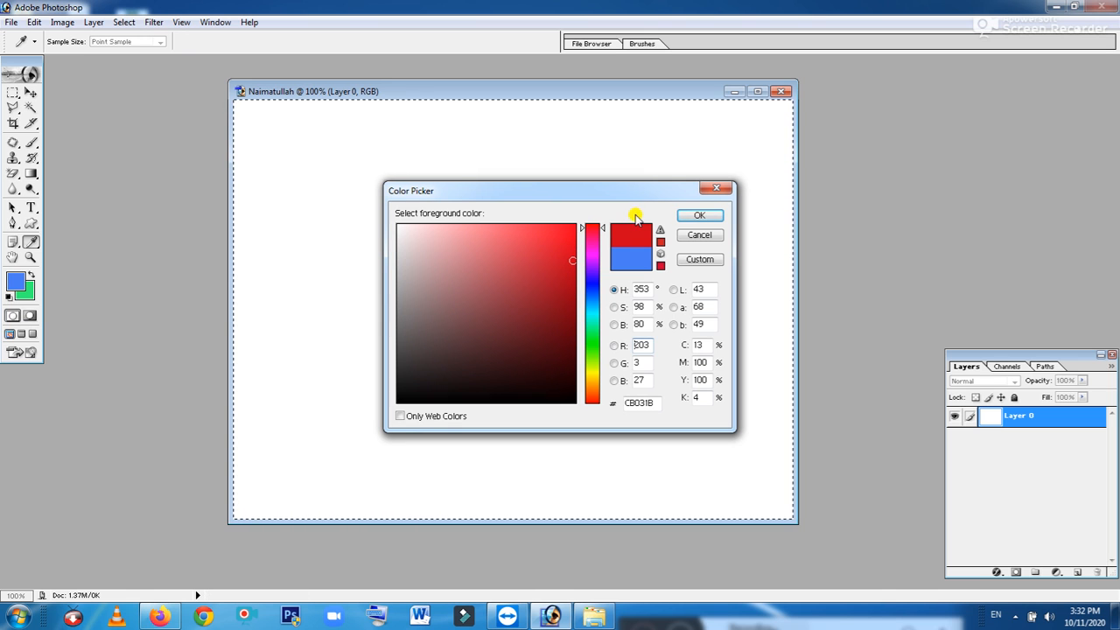
click(704, 216)
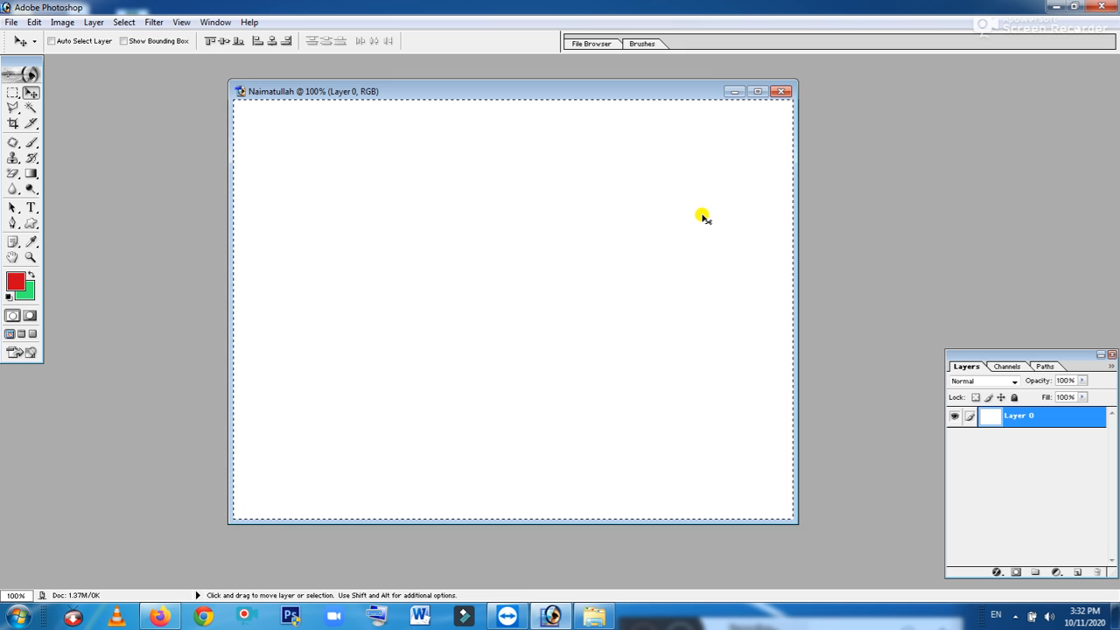
key(alt)
key(alt+BackSpace)
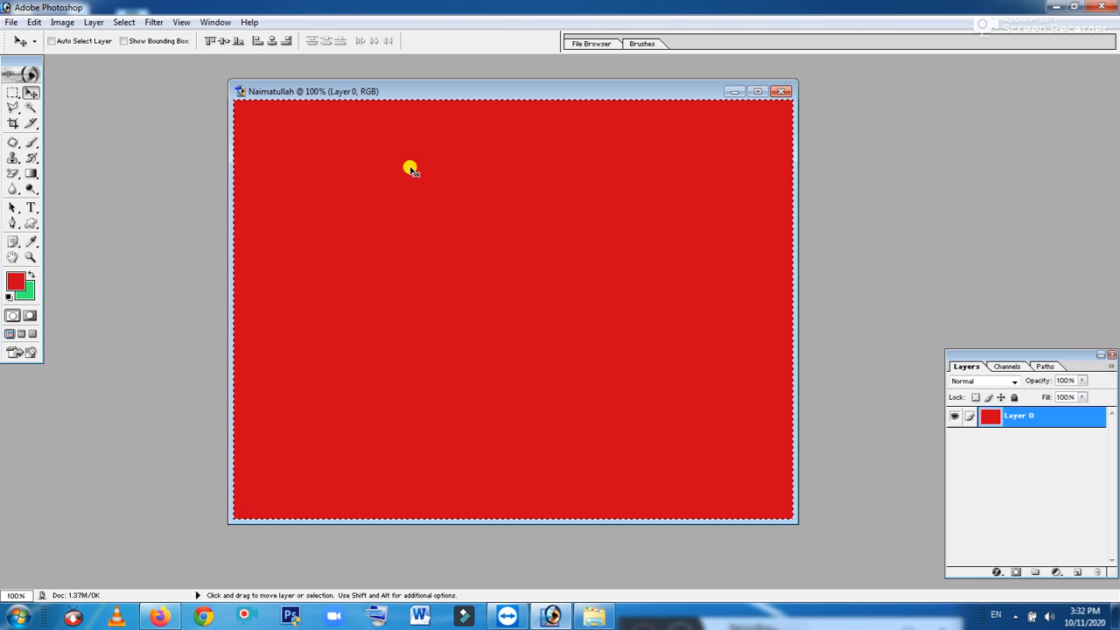
key(ctrl+d)
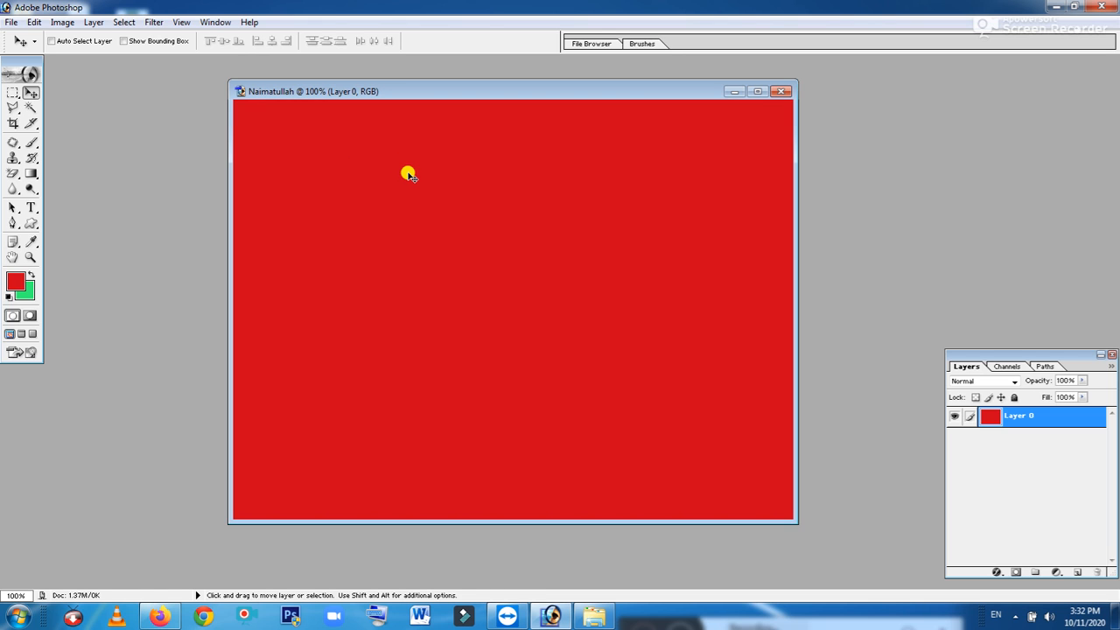
Refill the whole canvas with bright green 31F60A, then deselect
key(ctrl+a)
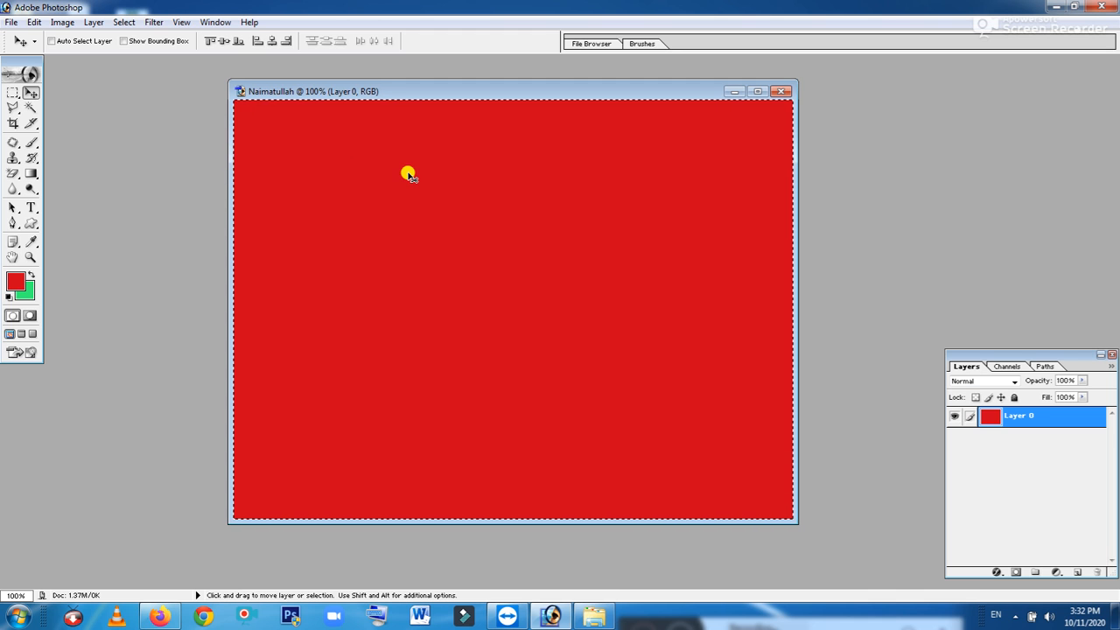
click(14, 281)
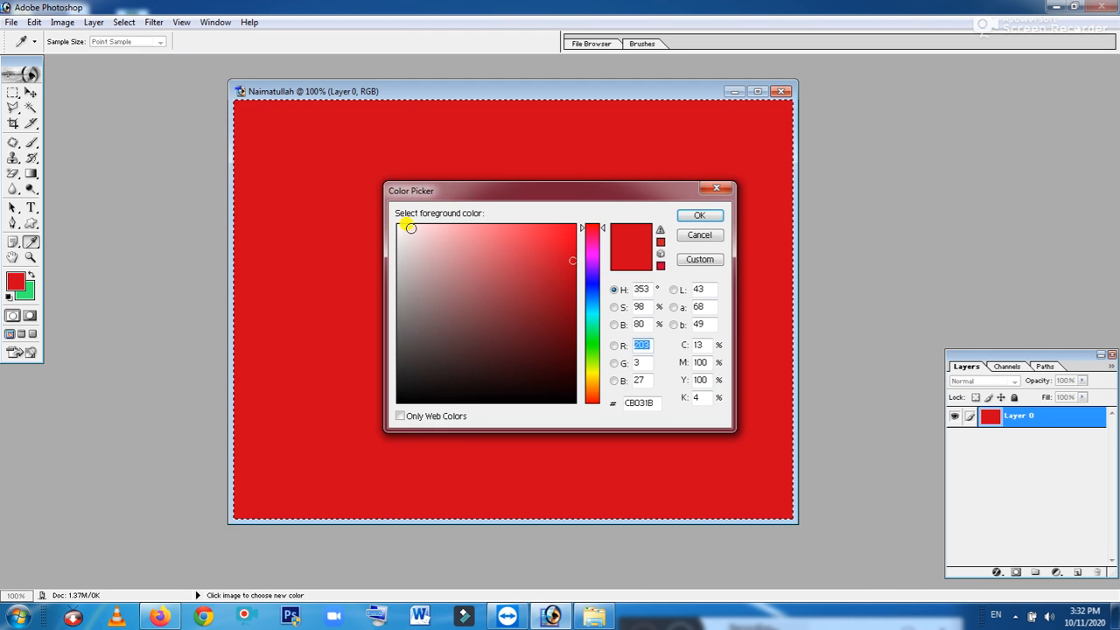
click(592, 349)
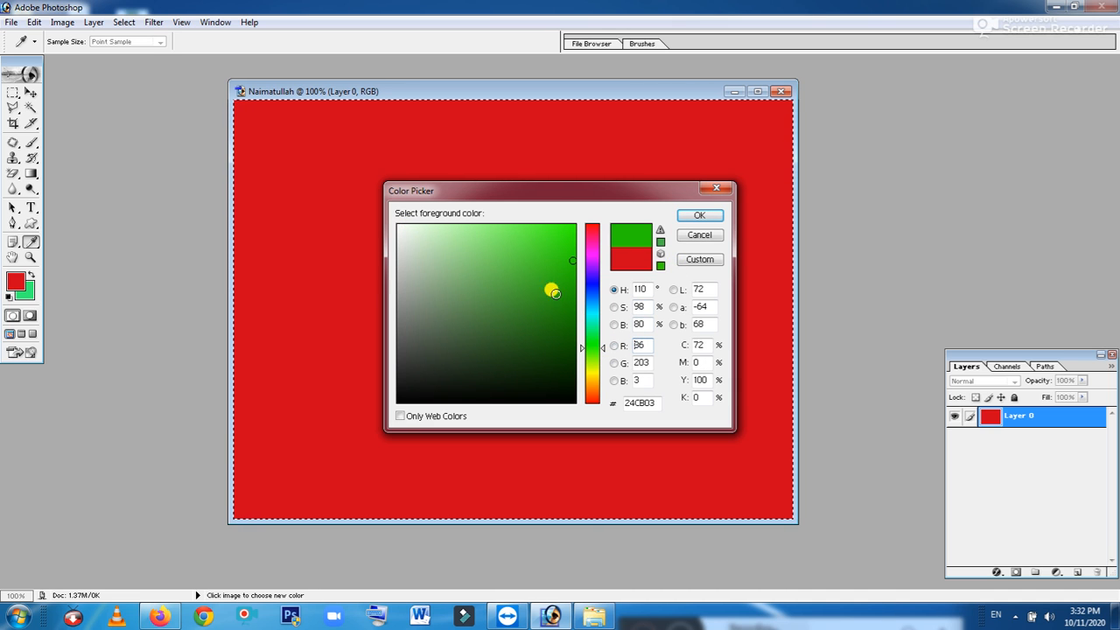
click(569, 230)
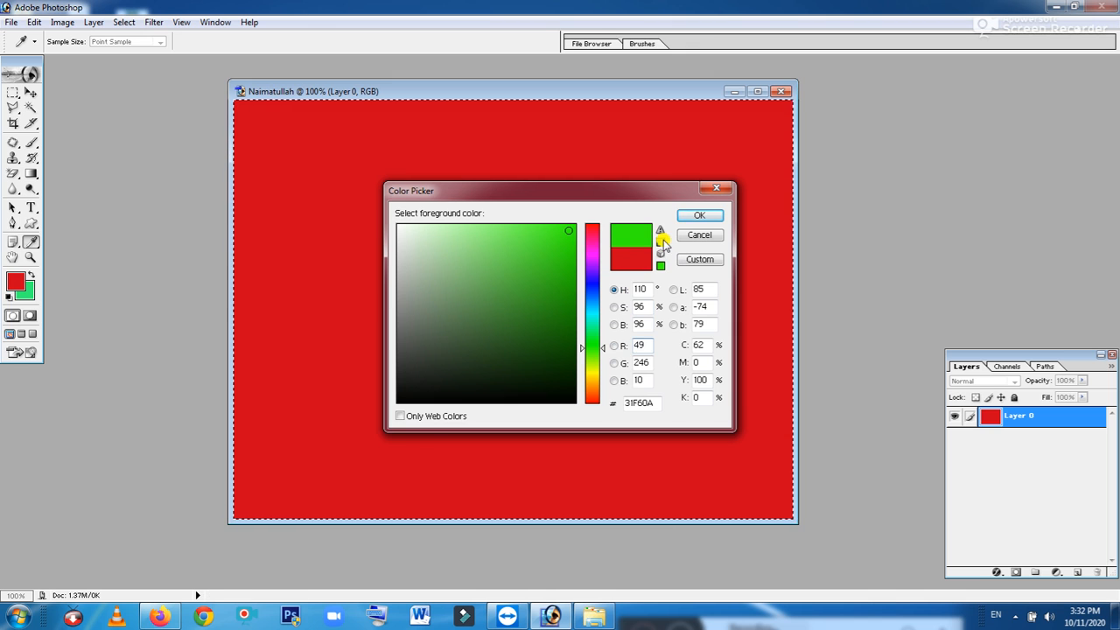
click(698, 216)
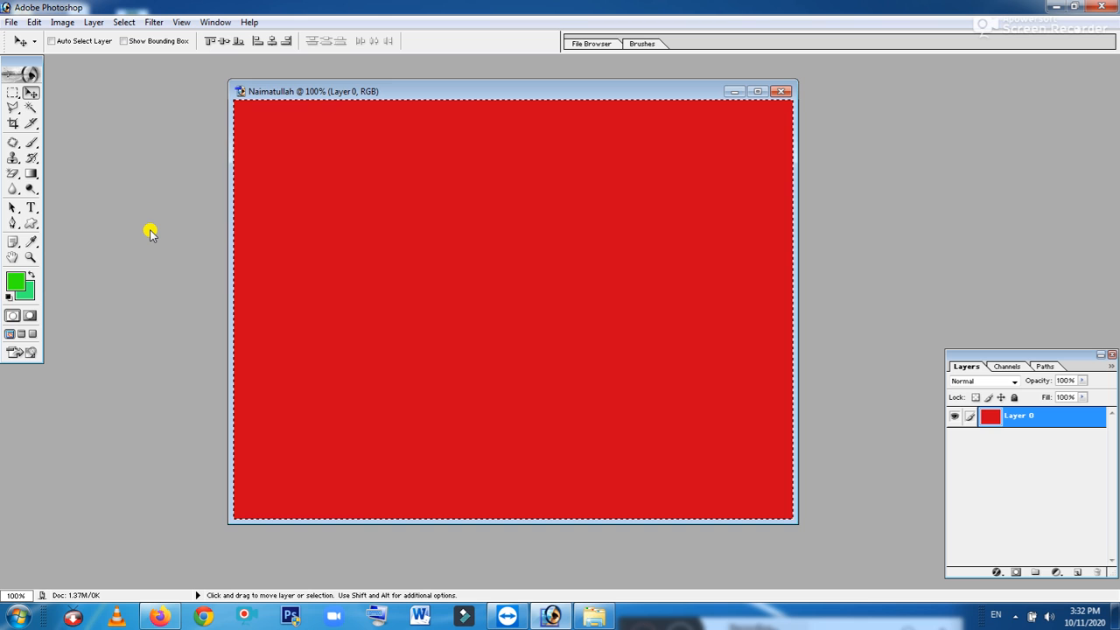
key(alt+BackSpace)
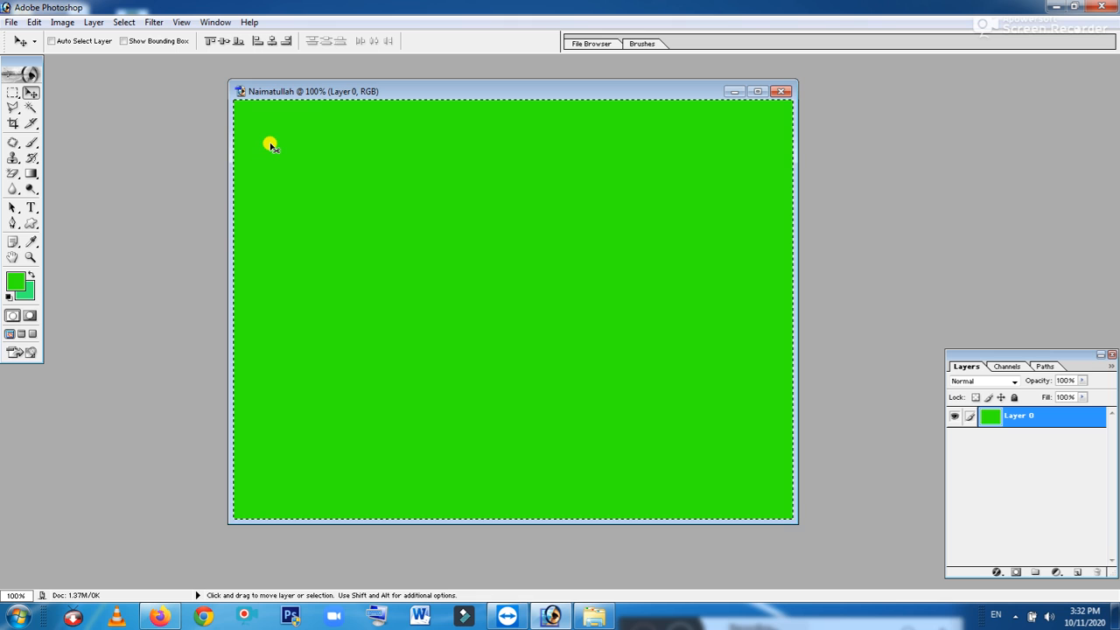
key(ctrl+d)
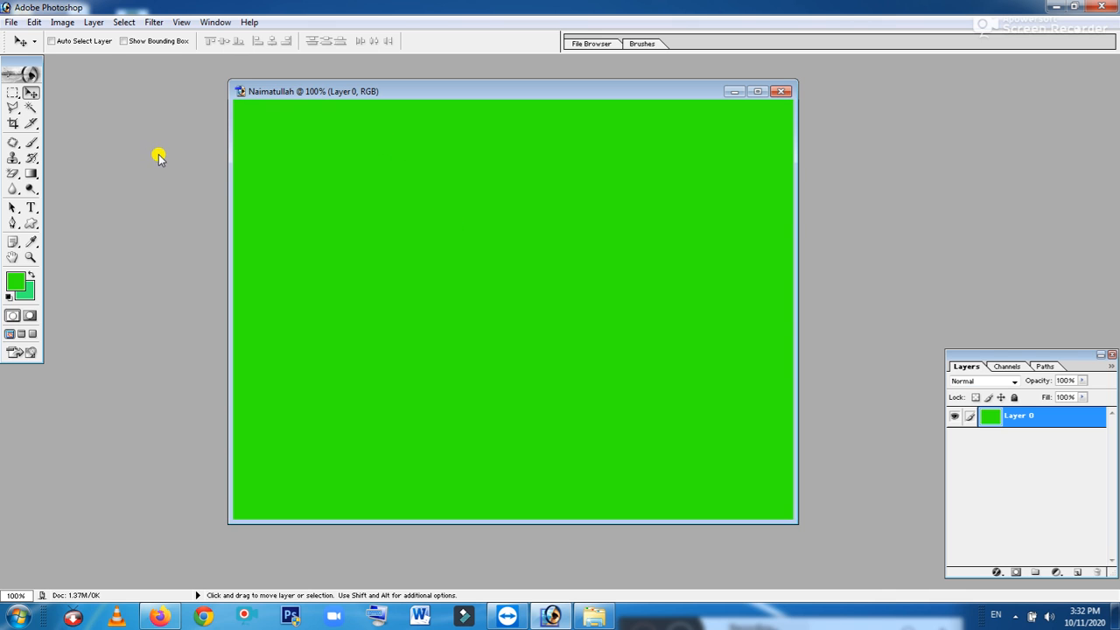
Draw a circular selection near the canvas centre with the Elliptical Marquee
click(12, 93)
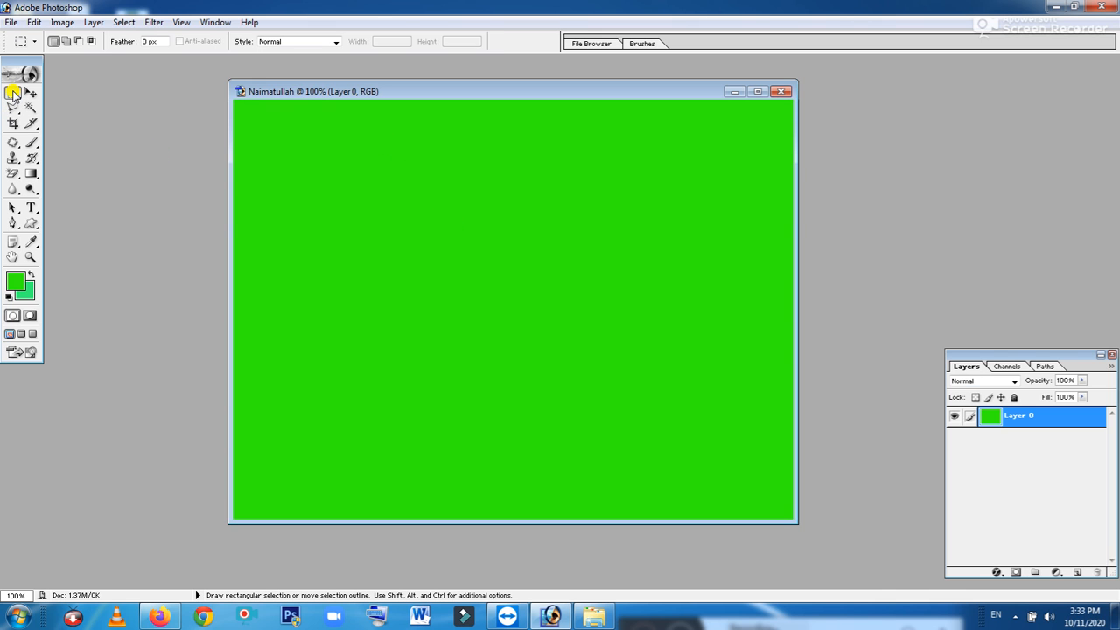
click(12, 93)
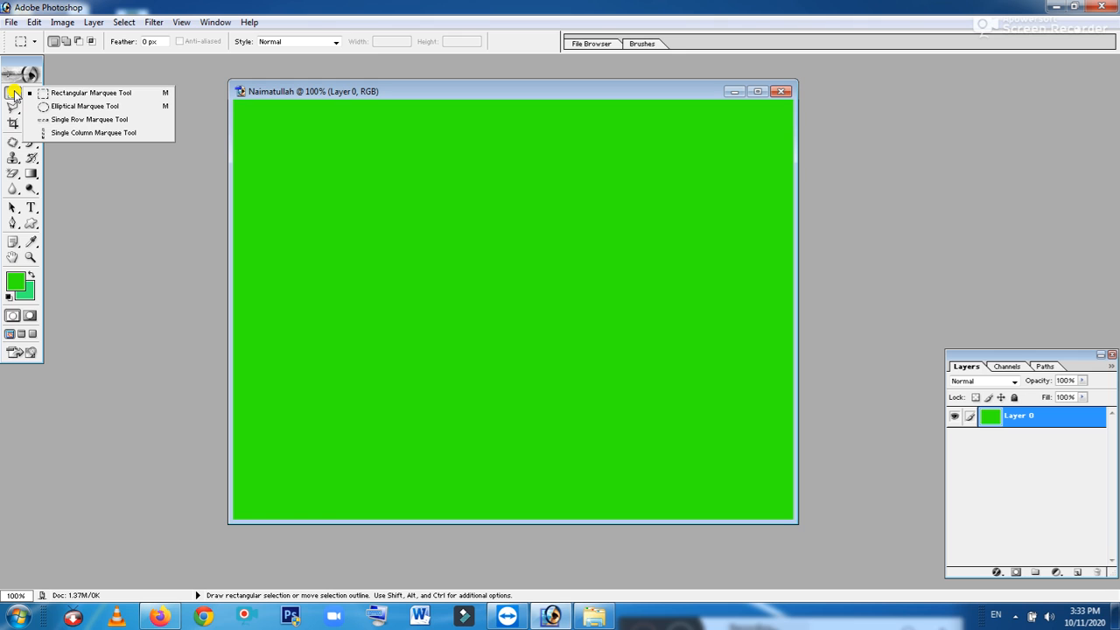
click(62, 106)
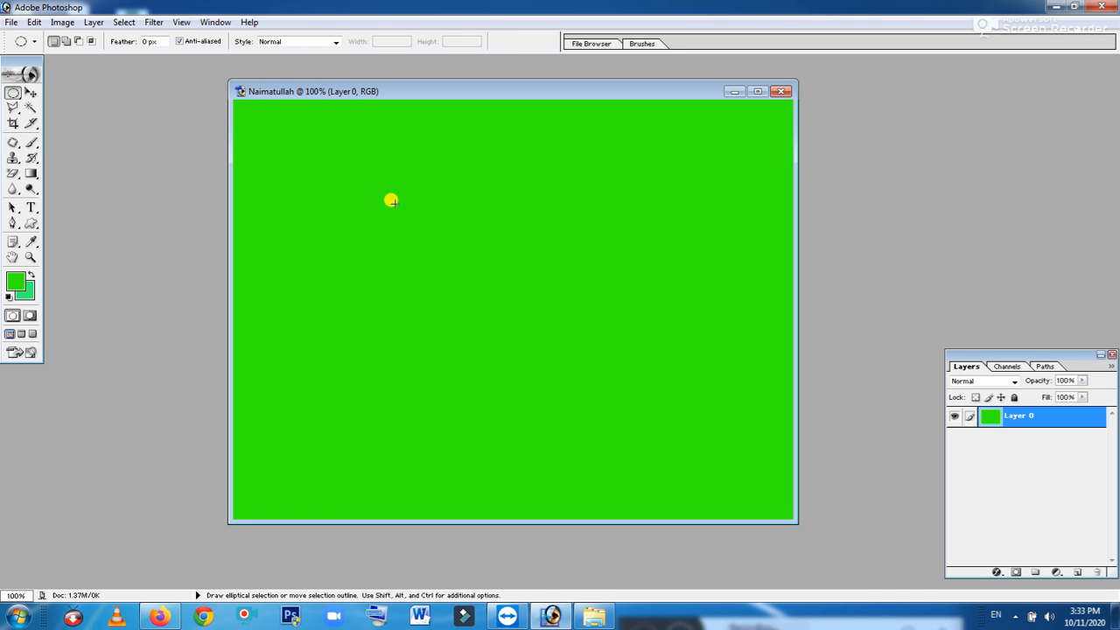
drag(392, 202, 611, 438)
drag(642, 446, 643, 447)
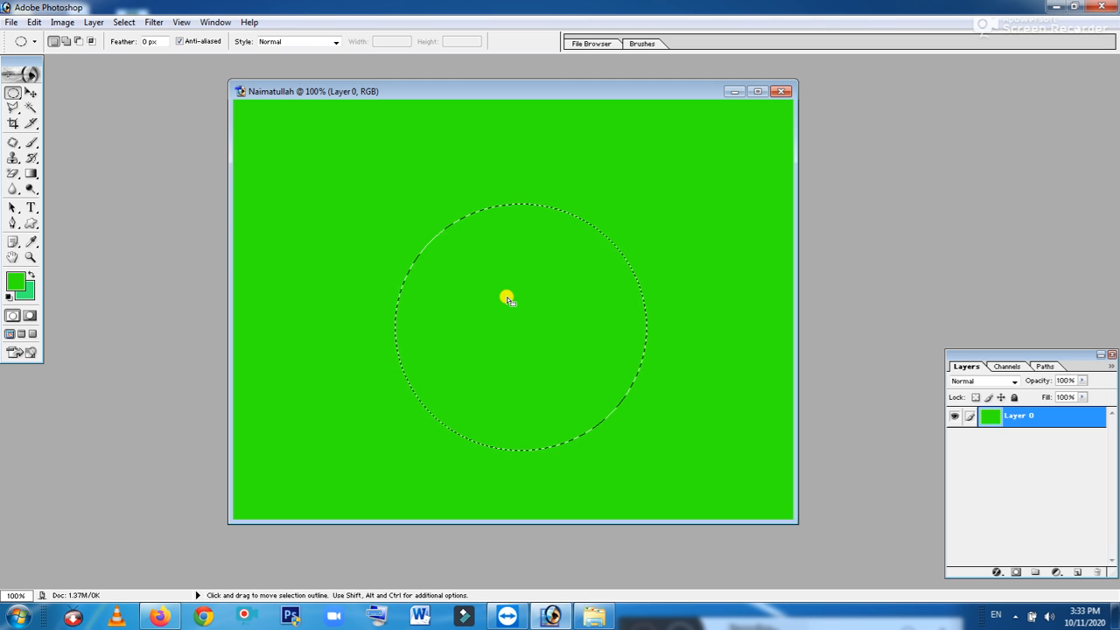
drag(507, 299, 495, 275)
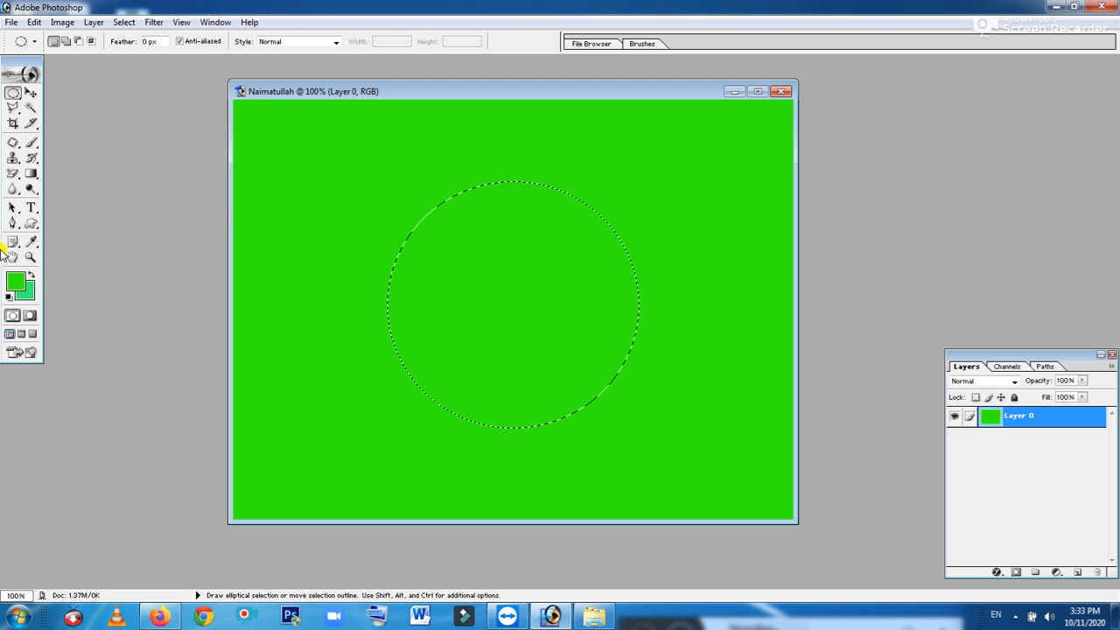
Fill the circle with a rich golden yellow and deselect it
click(16, 282)
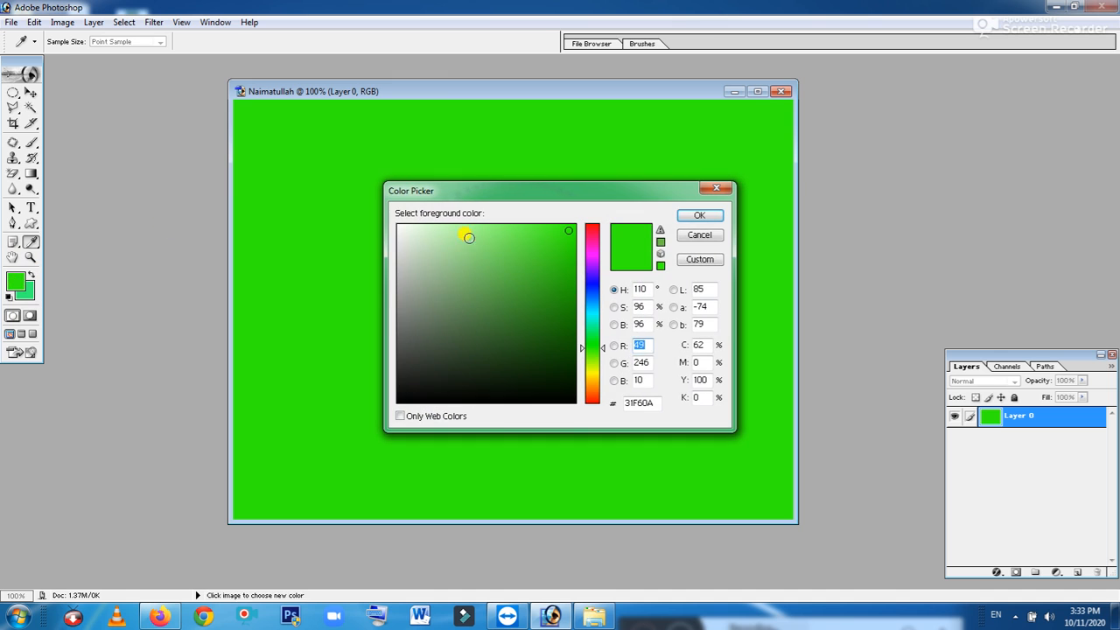
click(596, 378)
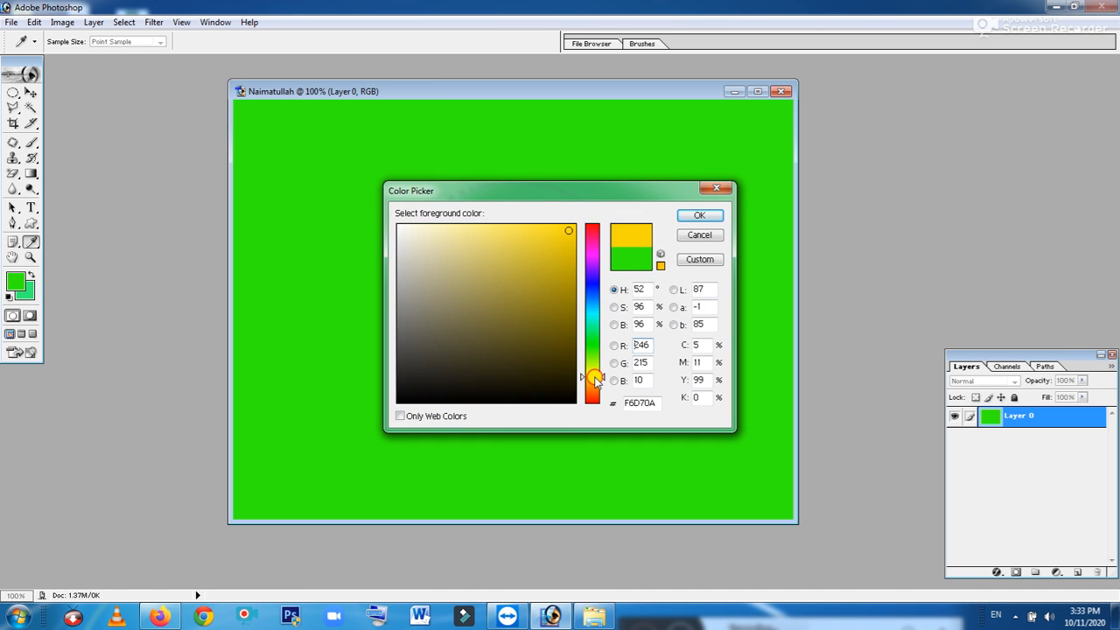
click(569, 238)
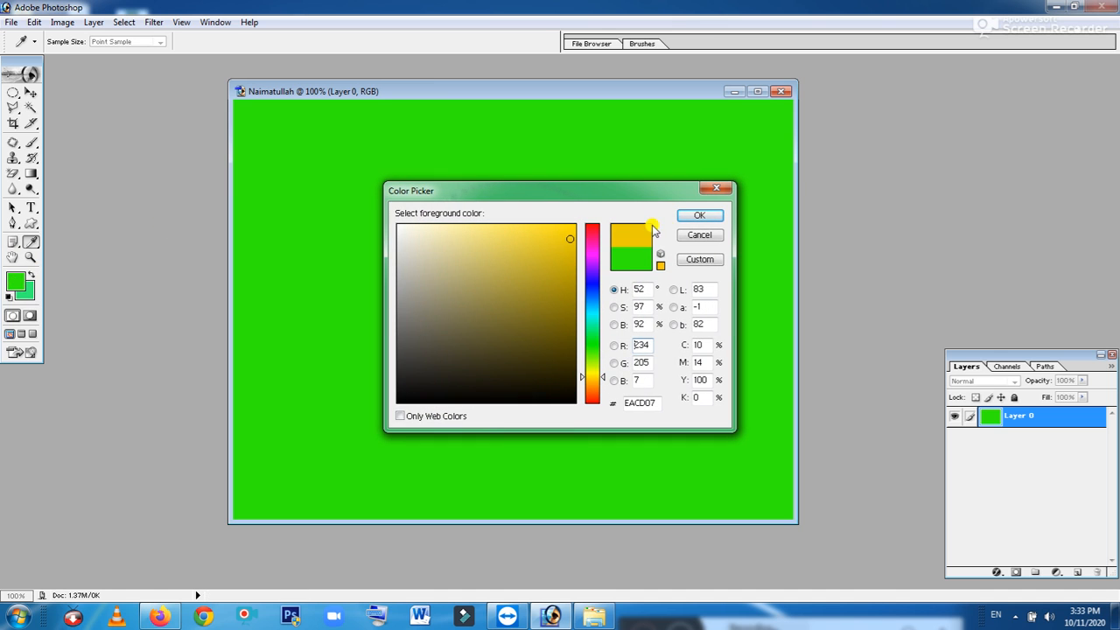
click(692, 217)
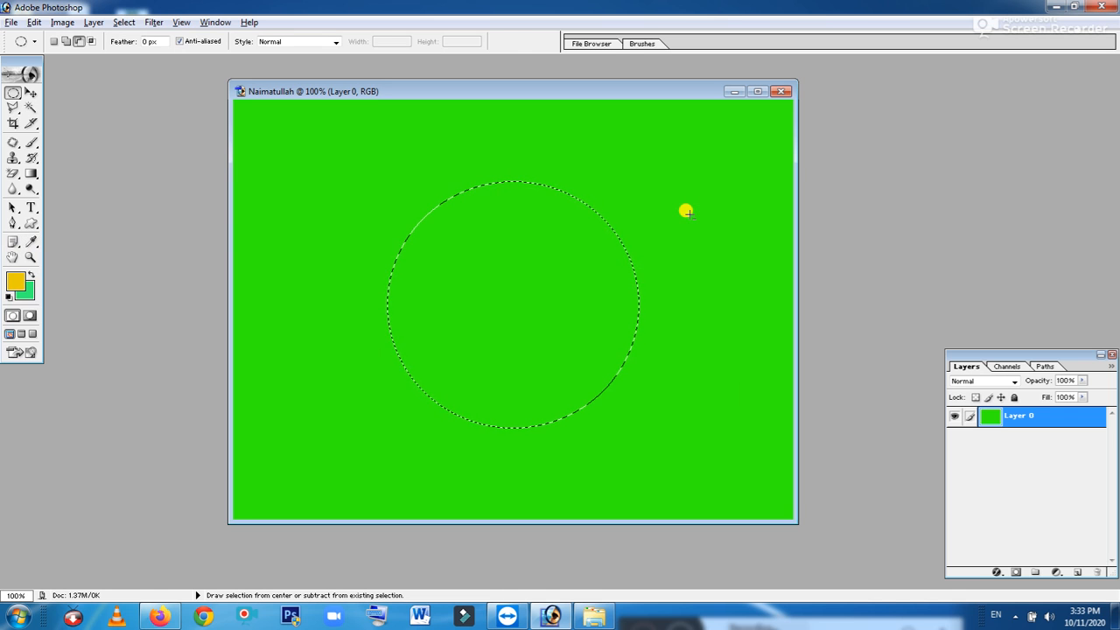
key(alt+BackSpace)
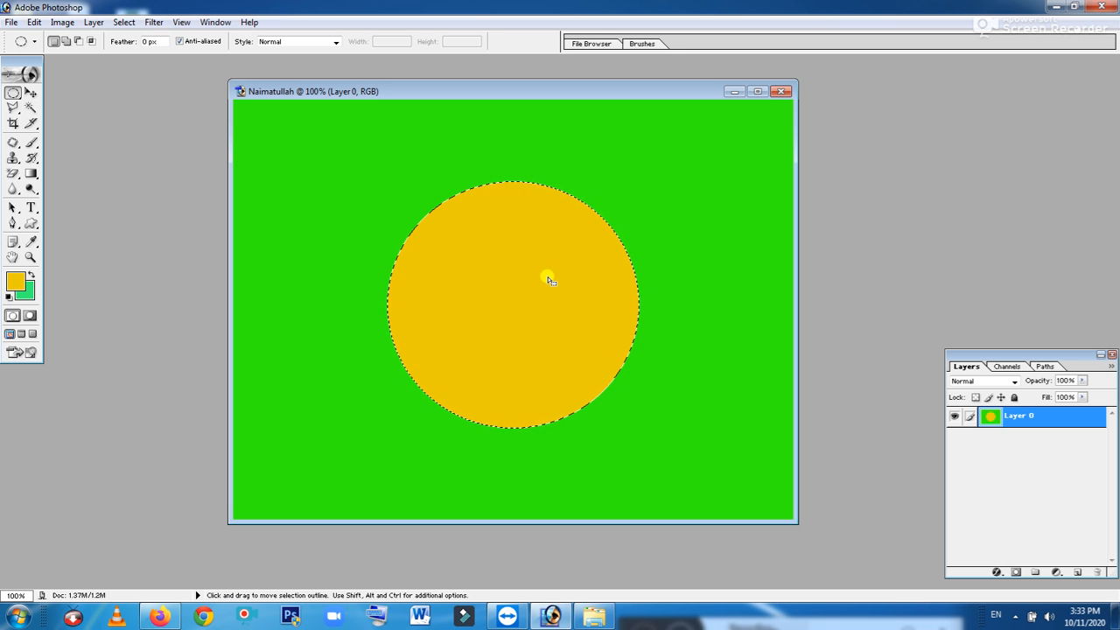
key(ctrl+d)
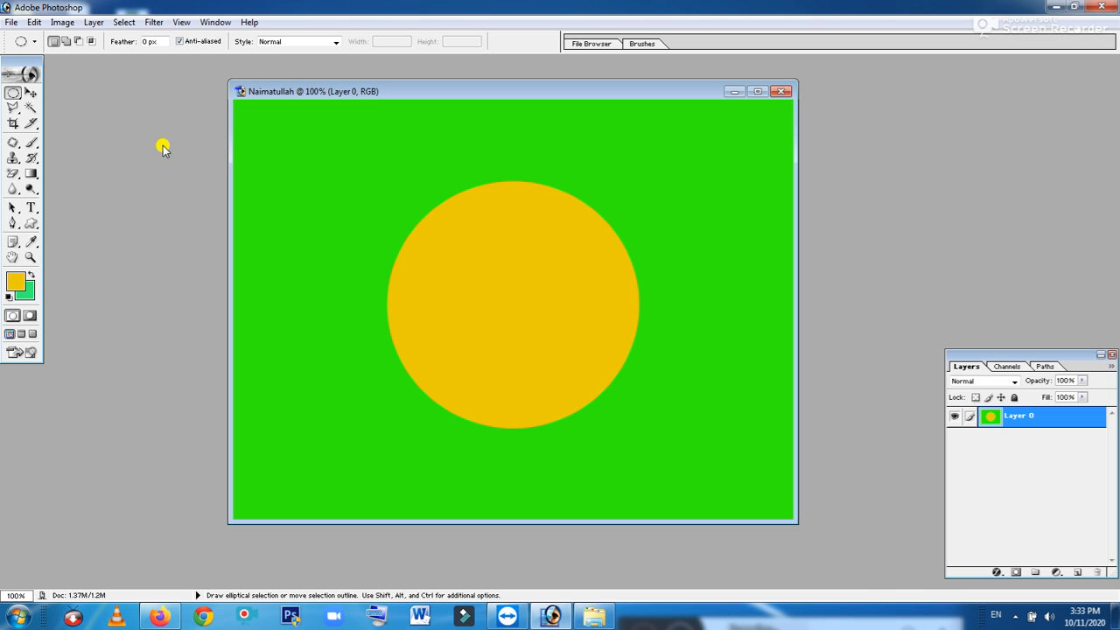
Open the photo IMG_20200921_150549.jpg from the Camera folder
click(10, 24)
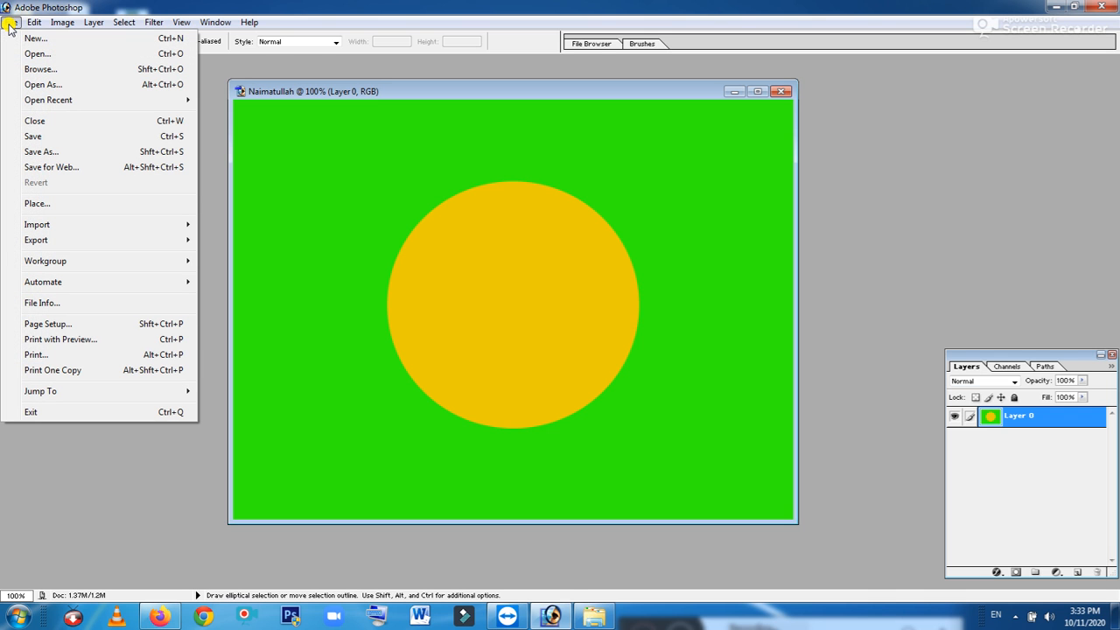
click(40, 54)
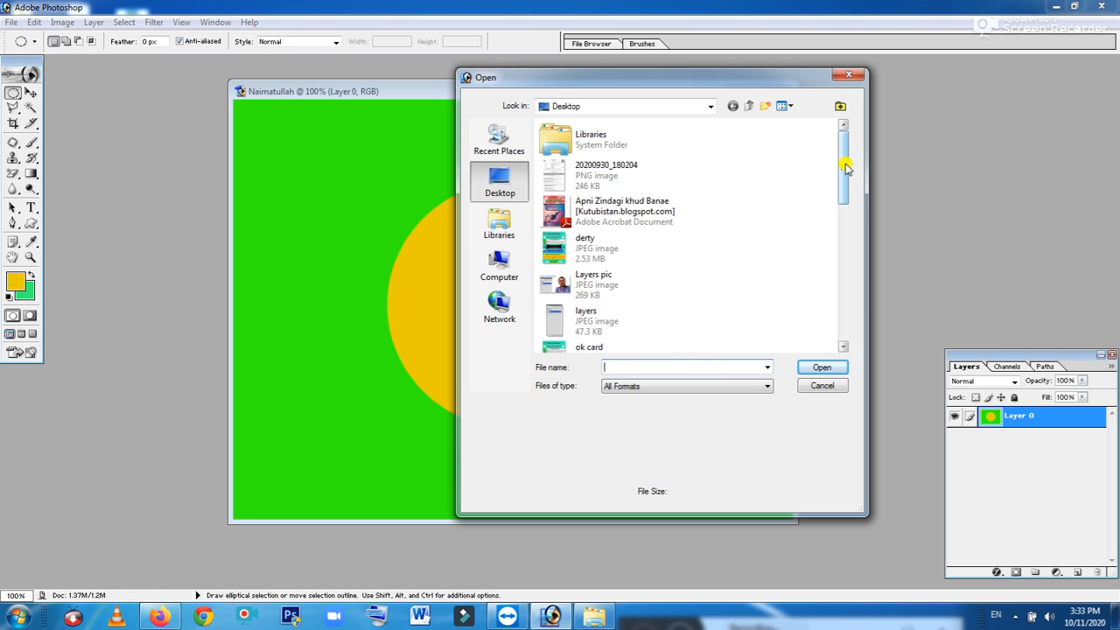
drag(842, 165, 820, 280)
double_click(596, 282)
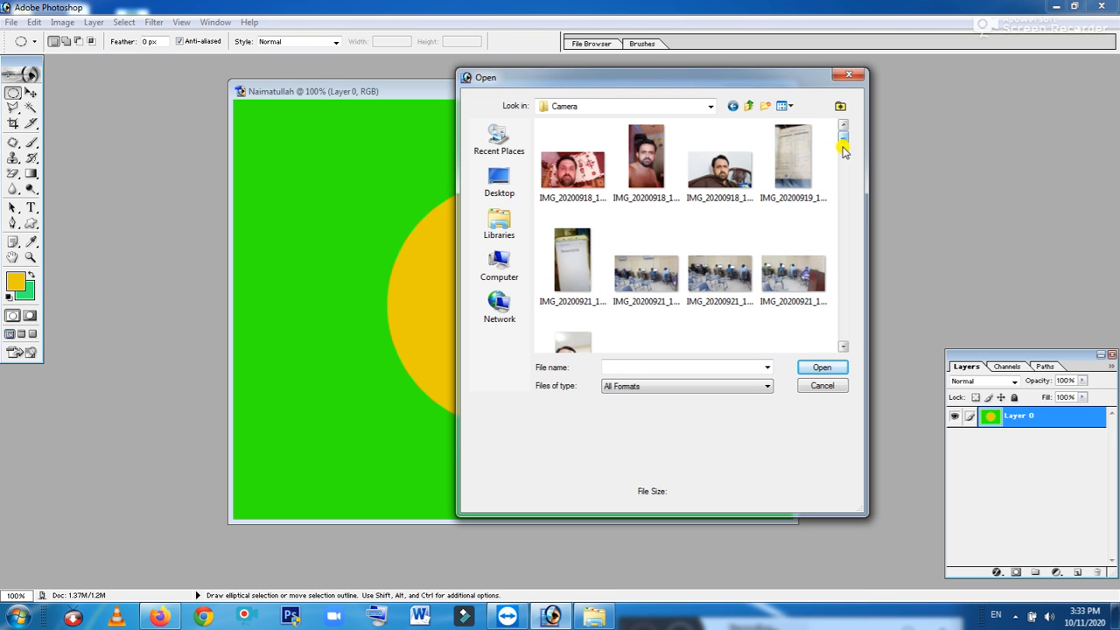
drag(841, 149, 843, 186)
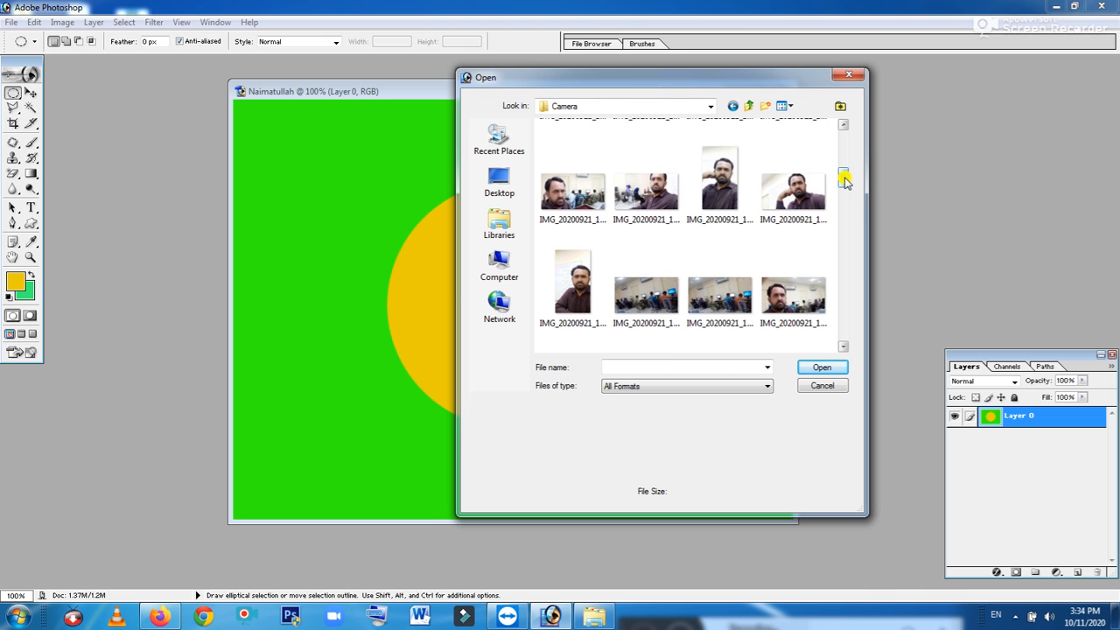
click(793, 189)
click(807, 371)
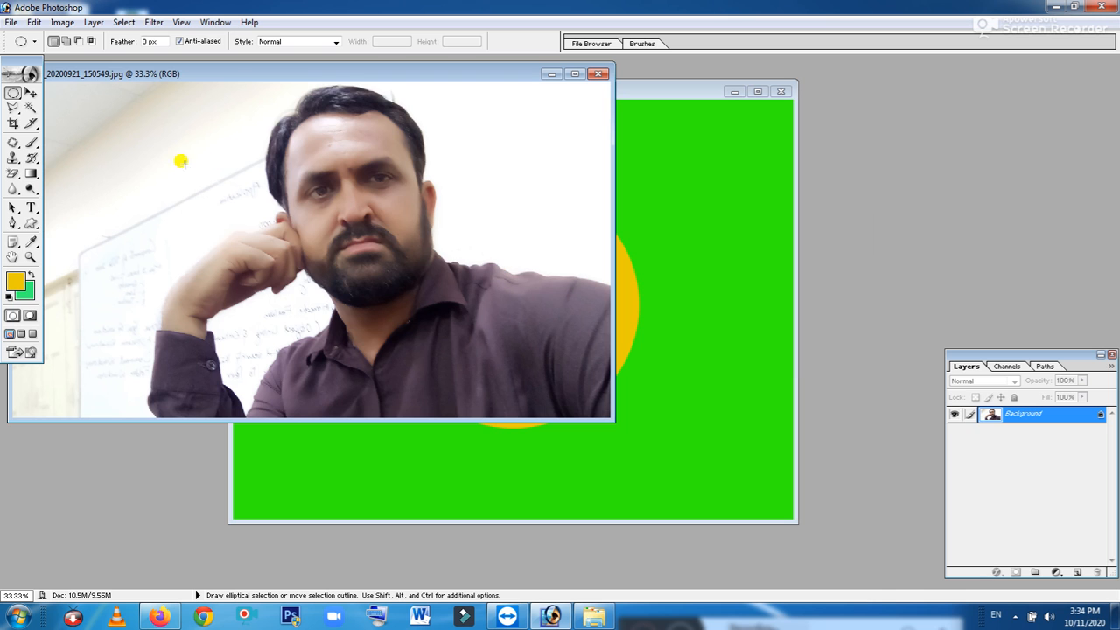
Move the portrait photo onto the green canvas as Layer 1, leaving green and yellow visible top-left
drag(149, 78, 323, 261)
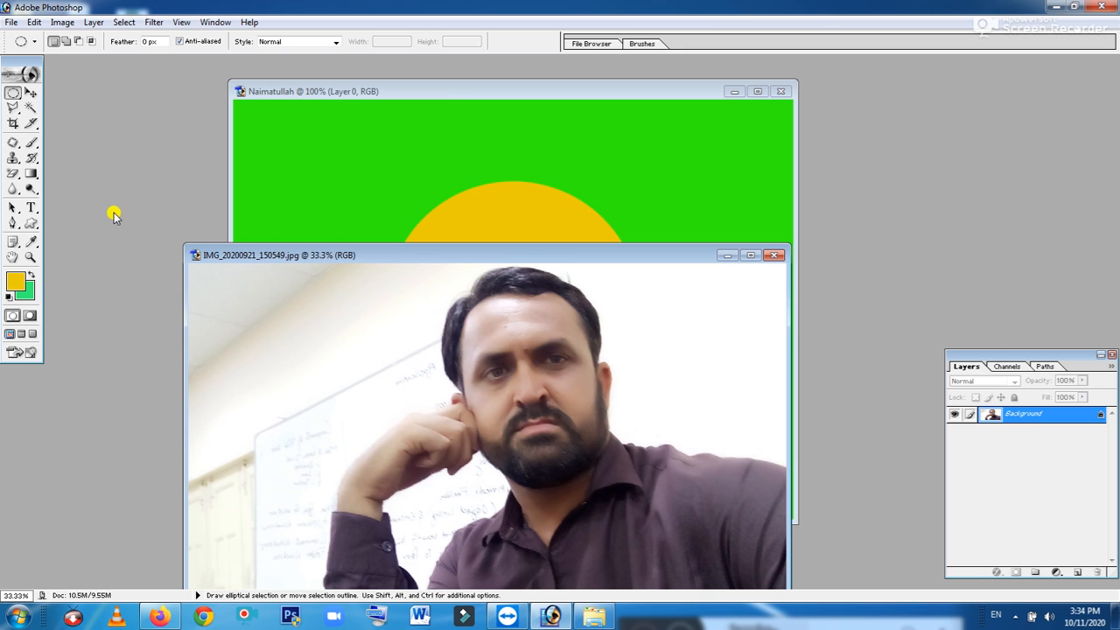
click(31, 92)
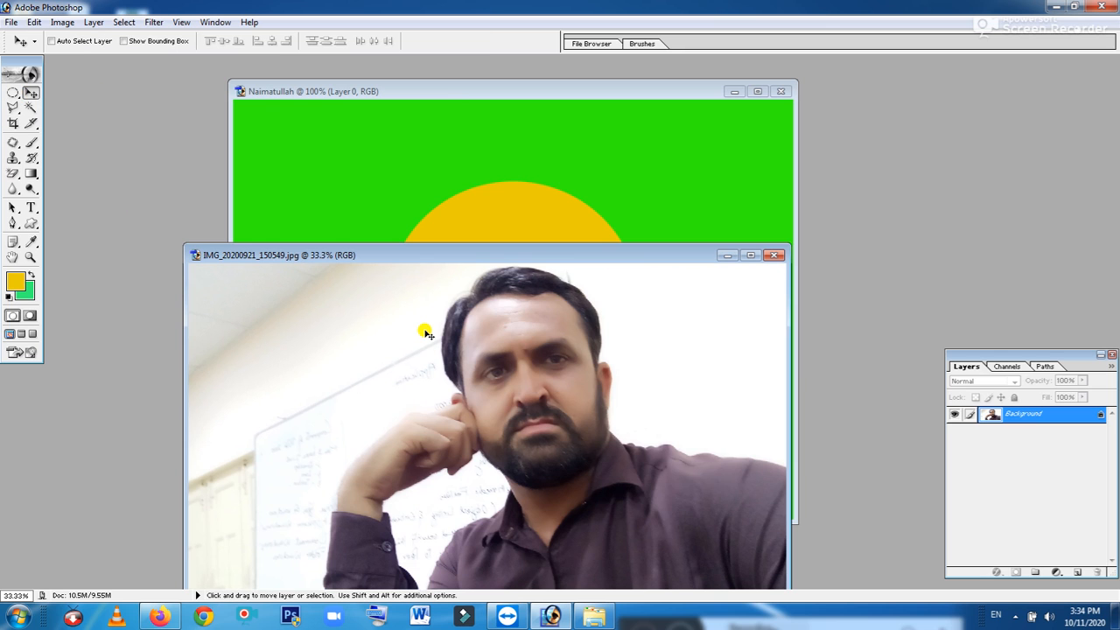
drag(425, 332, 428, 206)
drag(295, 158, 653, 341)
drag(574, 261, 631, 295)
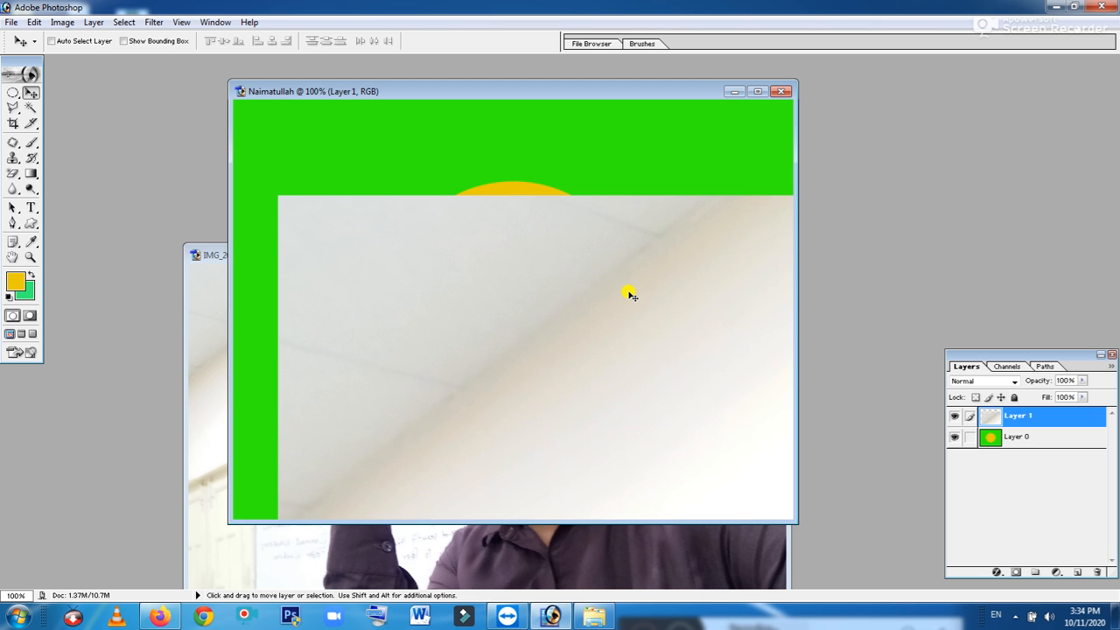
Scale Layer 1 to about 35% across the canvas width, leaving a green band on top
key(ctrl+t)
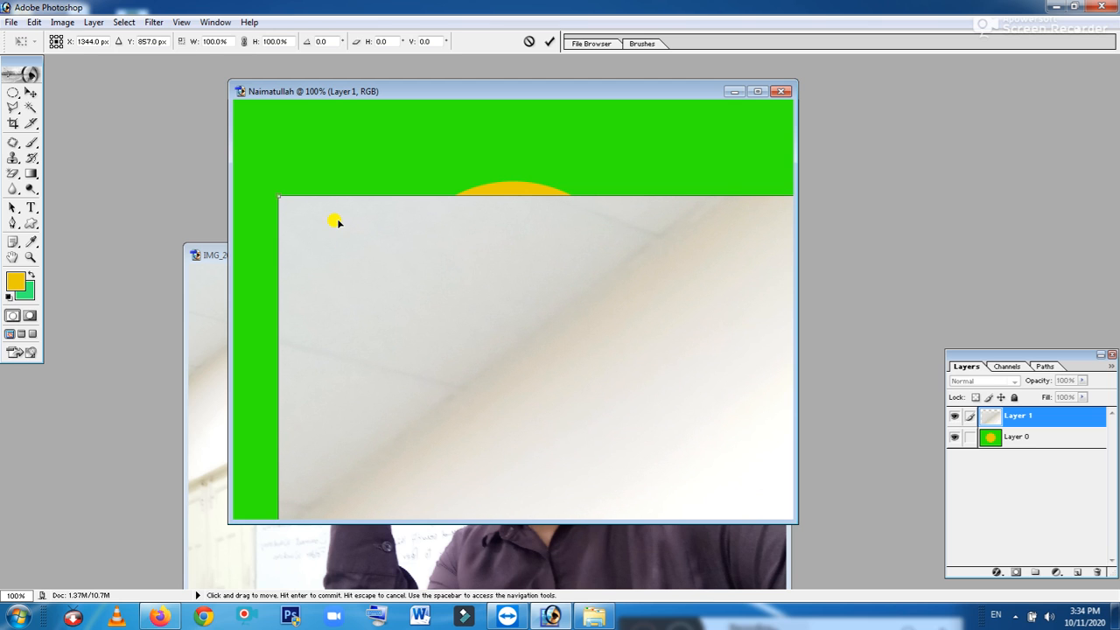
drag(273, 191, 746, 429)
drag(776, 465, 709, 413)
drag(758, 453, 487, 225)
drag(627, 297, 312, 156)
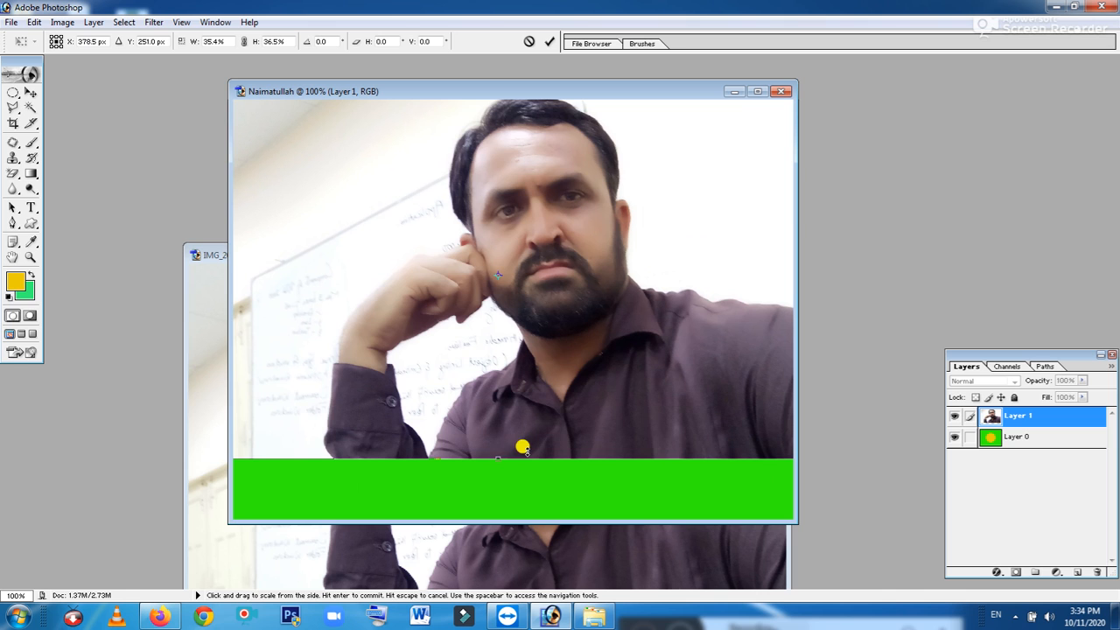
drag(495, 458, 496, 516)
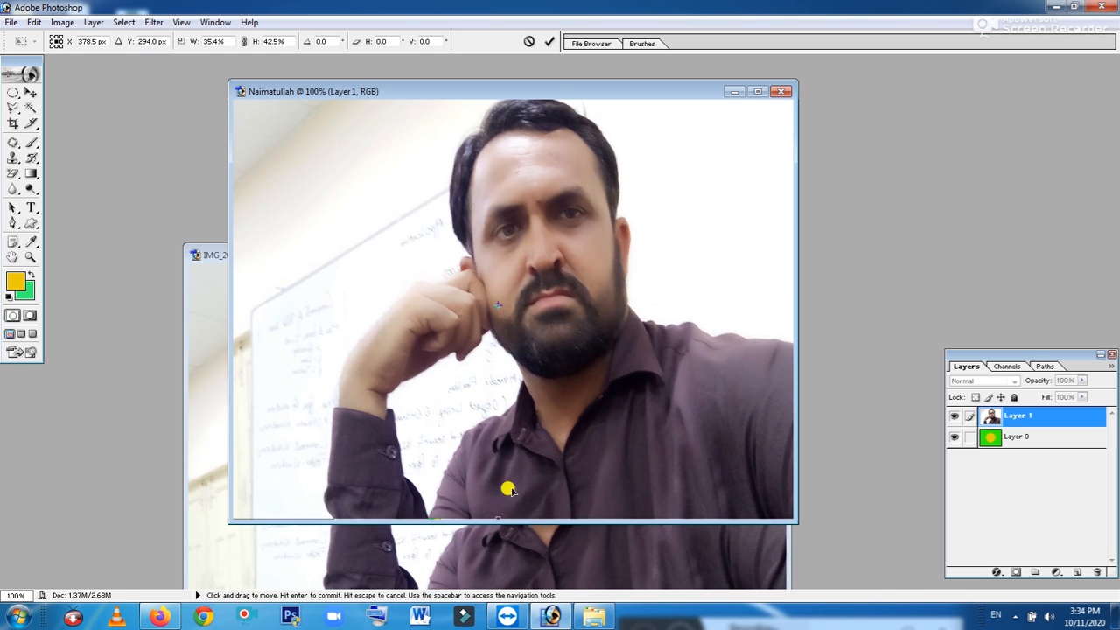
drag(557, 178, 556, 219)
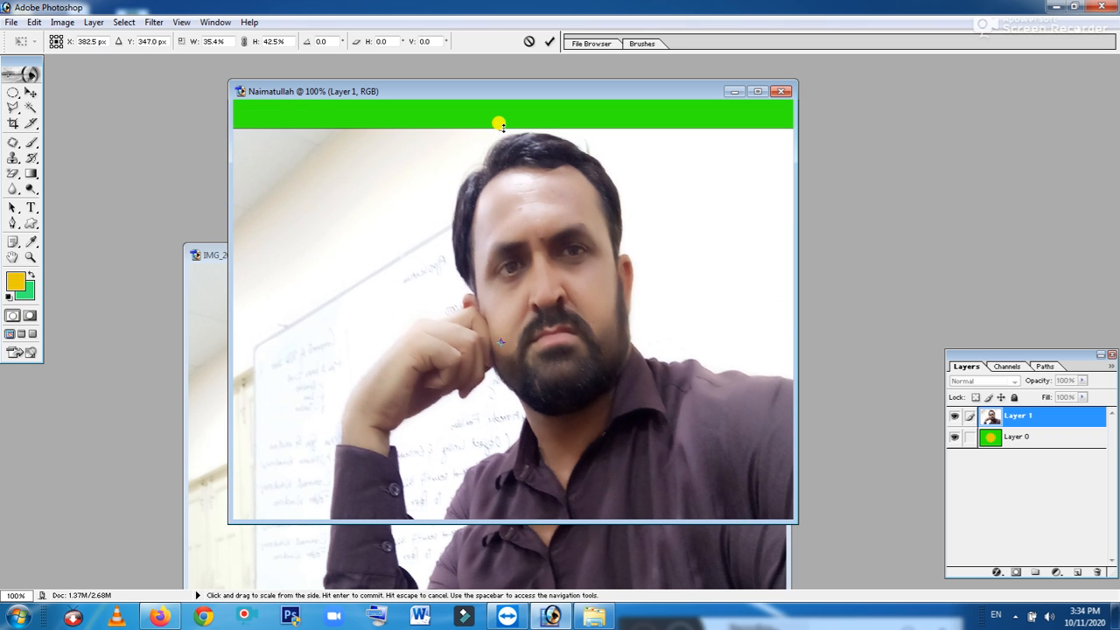
drag(498, 123, 499, 158)
drag(581, 205, 578, 164)
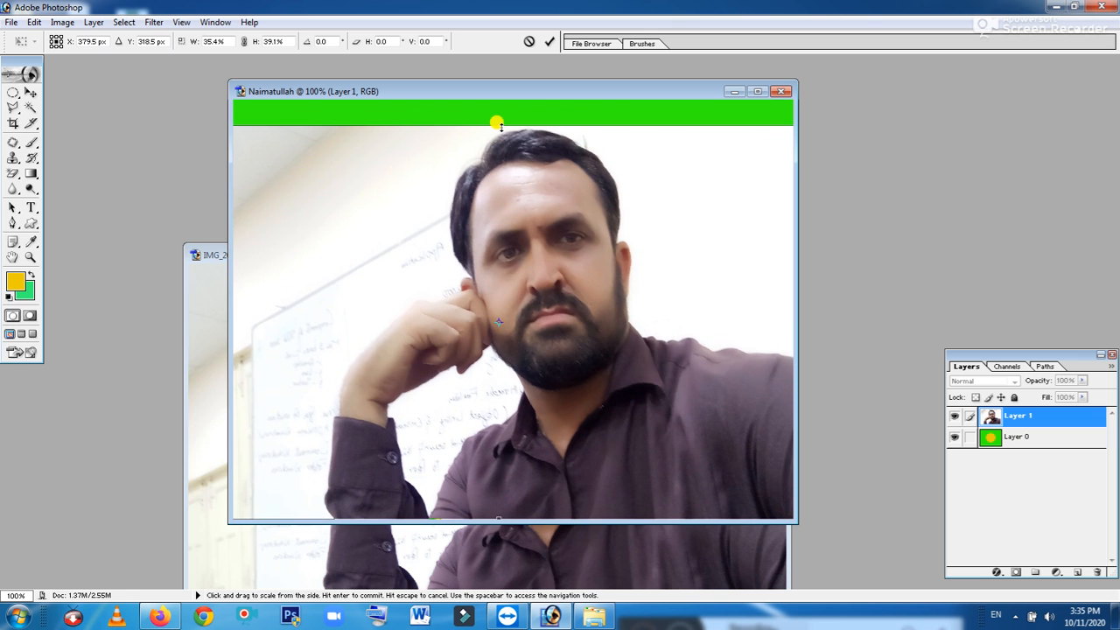
drag(496, 121, 499, 165)
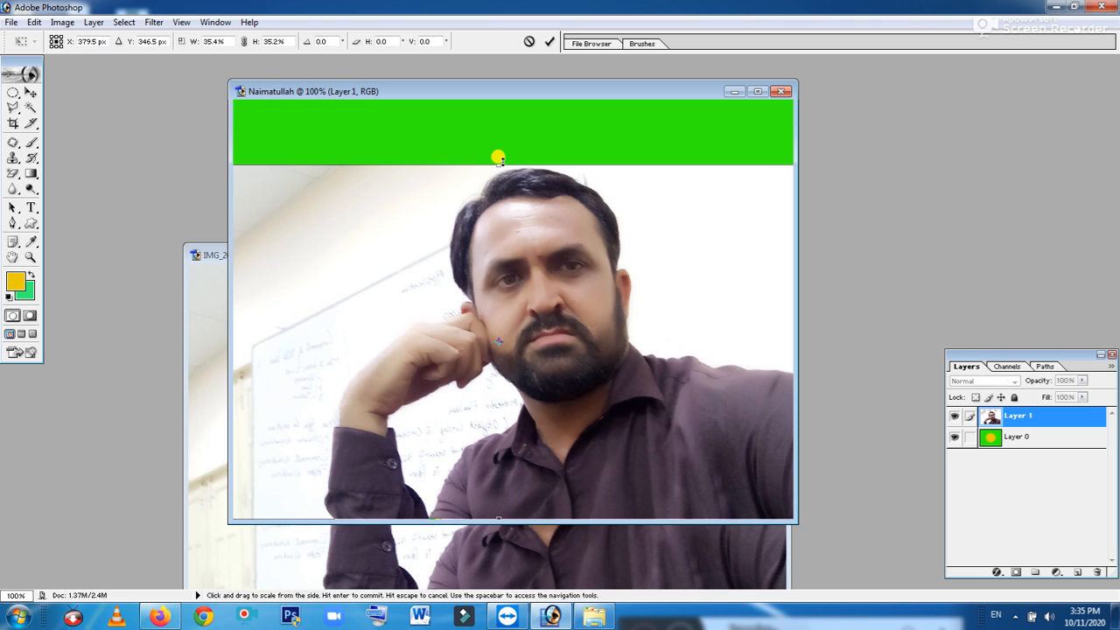
key(Return)
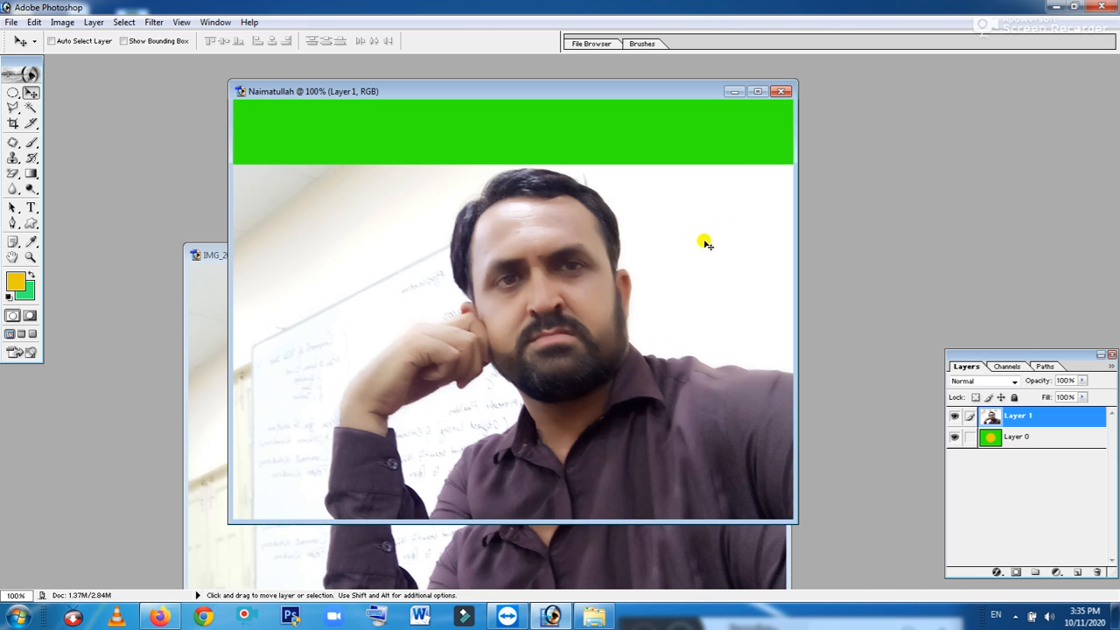
Erase the white wall around the man, including the top-left, left-edge and hand patches
click(13, 159)
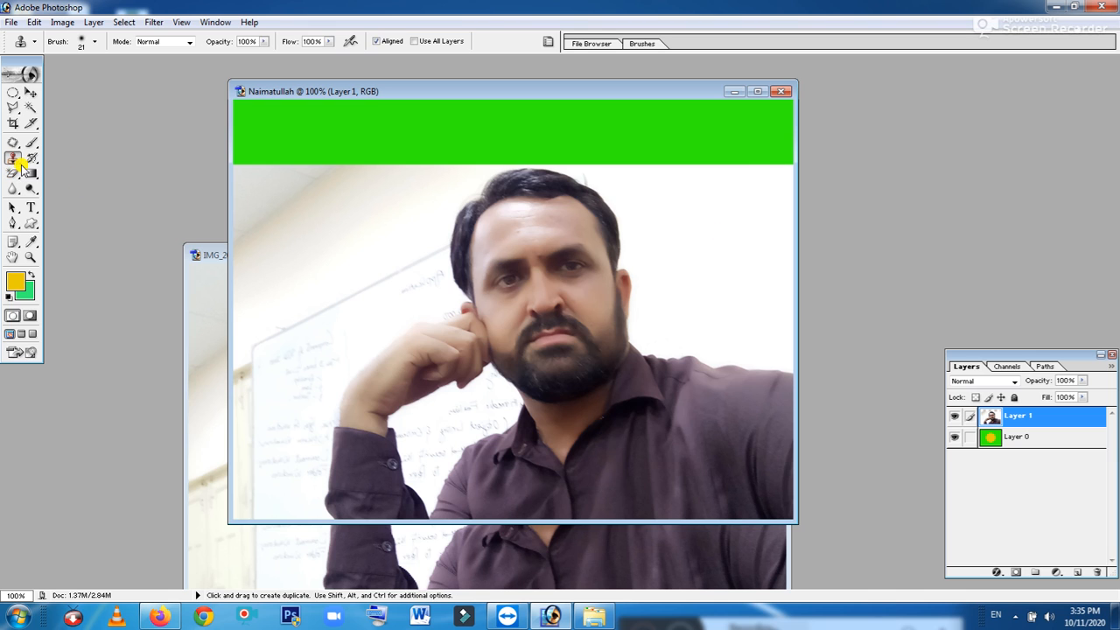
click(10, 174)
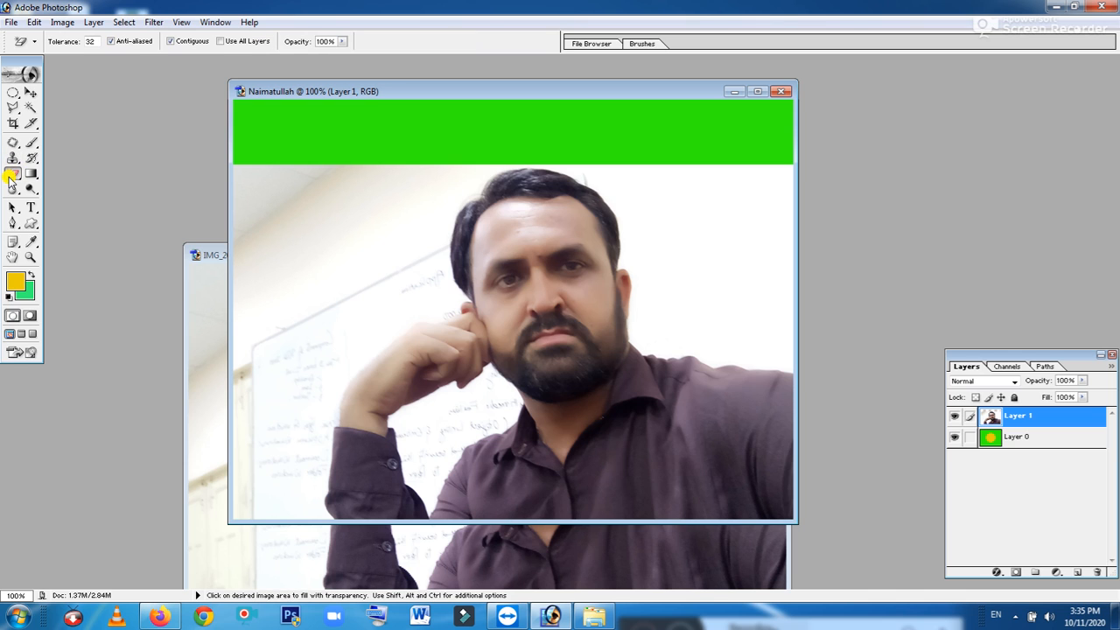
right_click(9, 176)
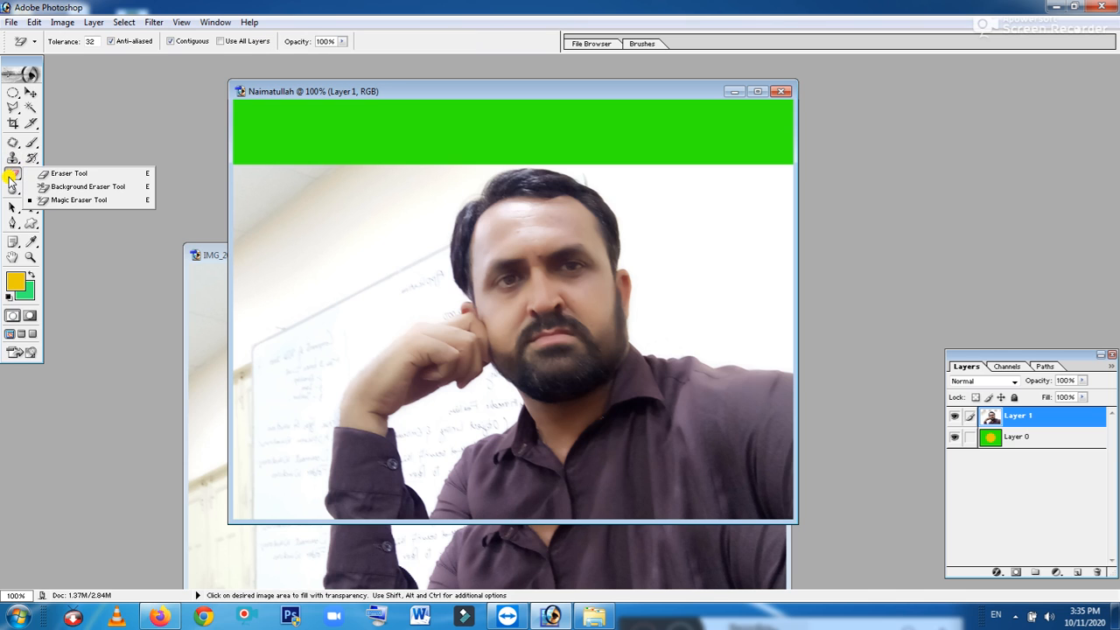
click(74, 201)
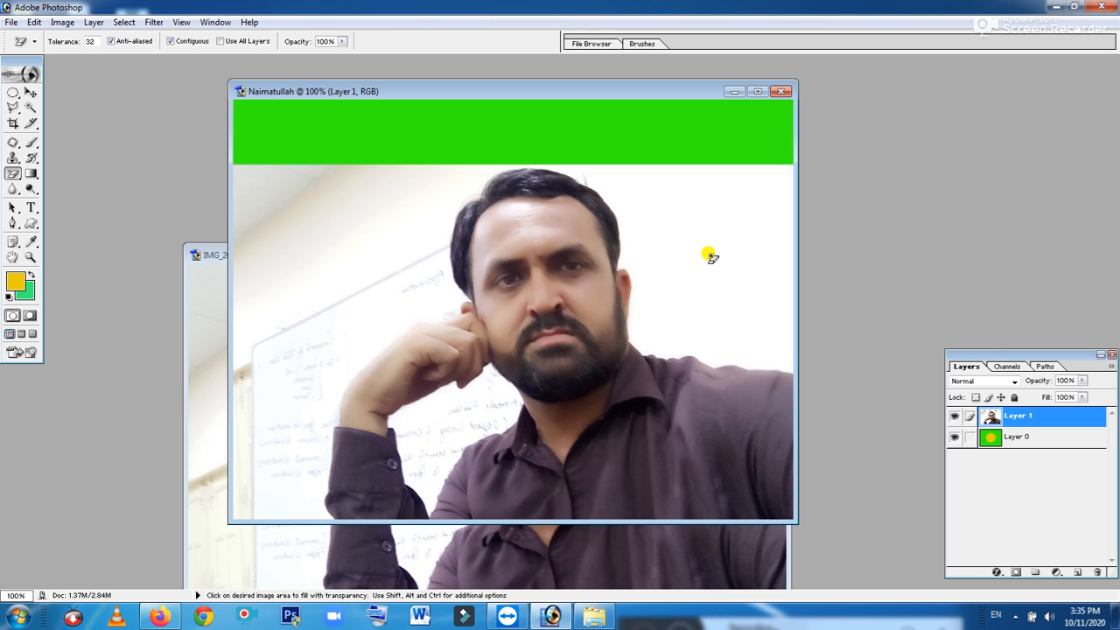
click(710, 256)
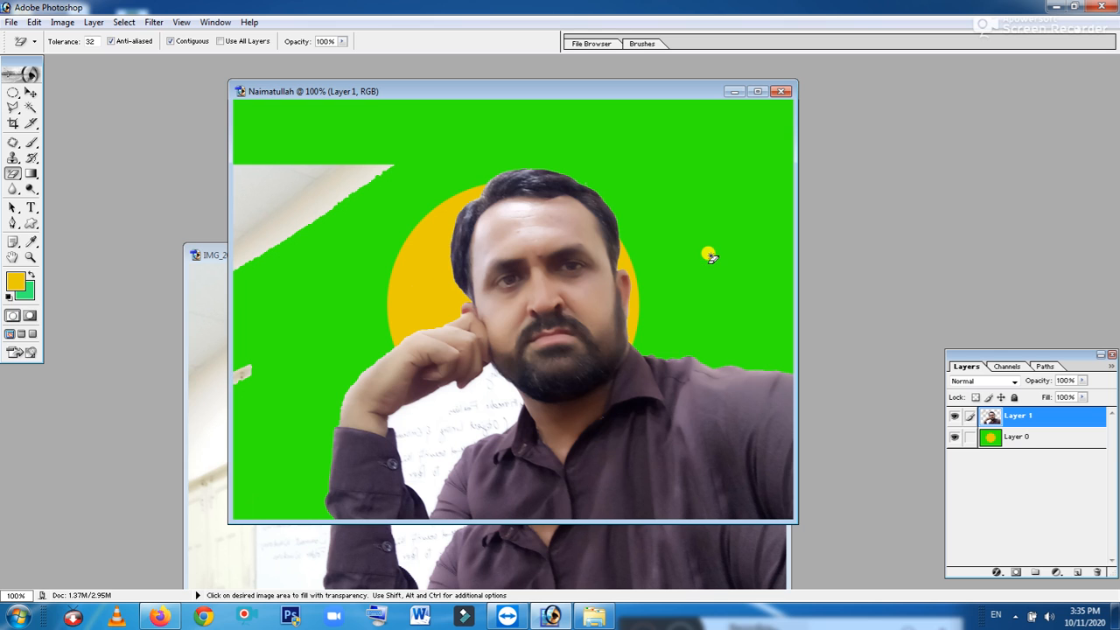
click(268, 207)
click(244, 376)
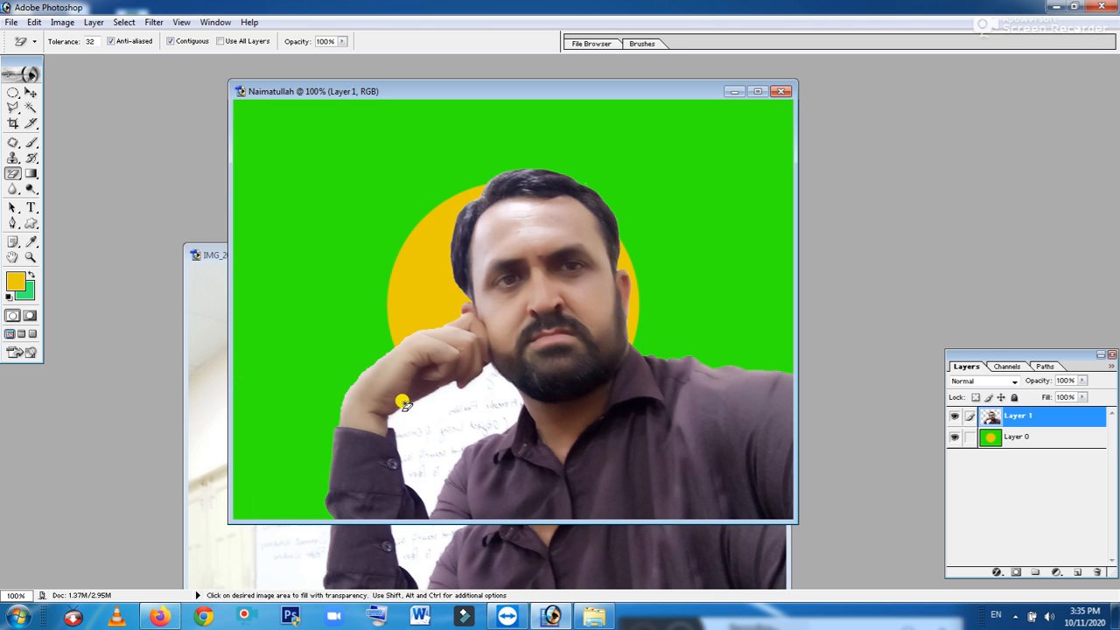
click(446, 413)
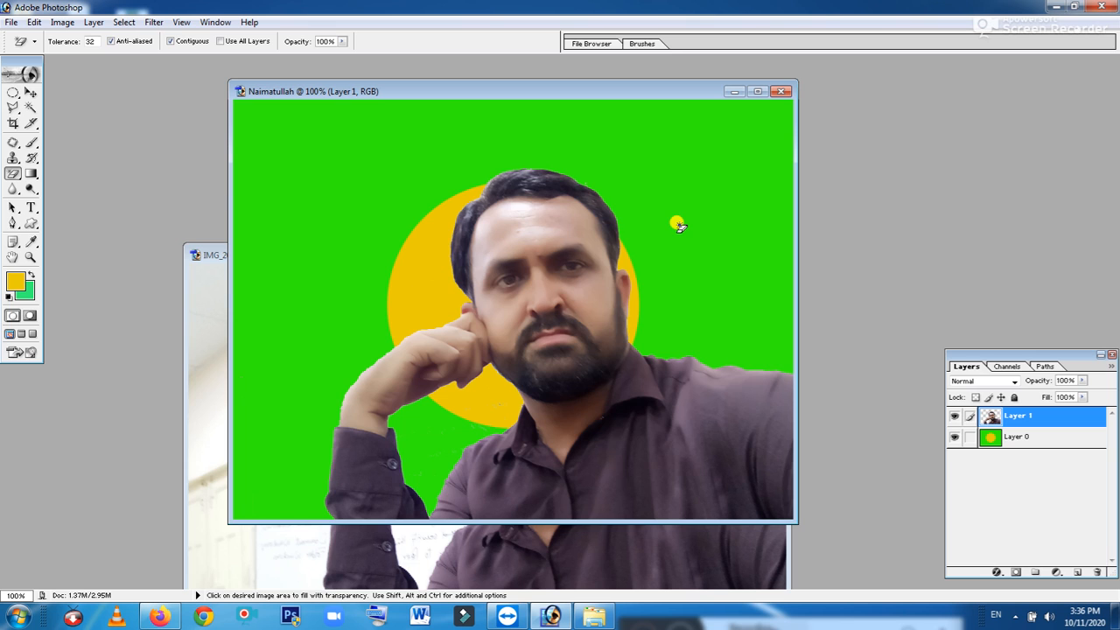
Shrink the cut-out portrait and shift it right to overlap the yellow circle
key(ctrl)
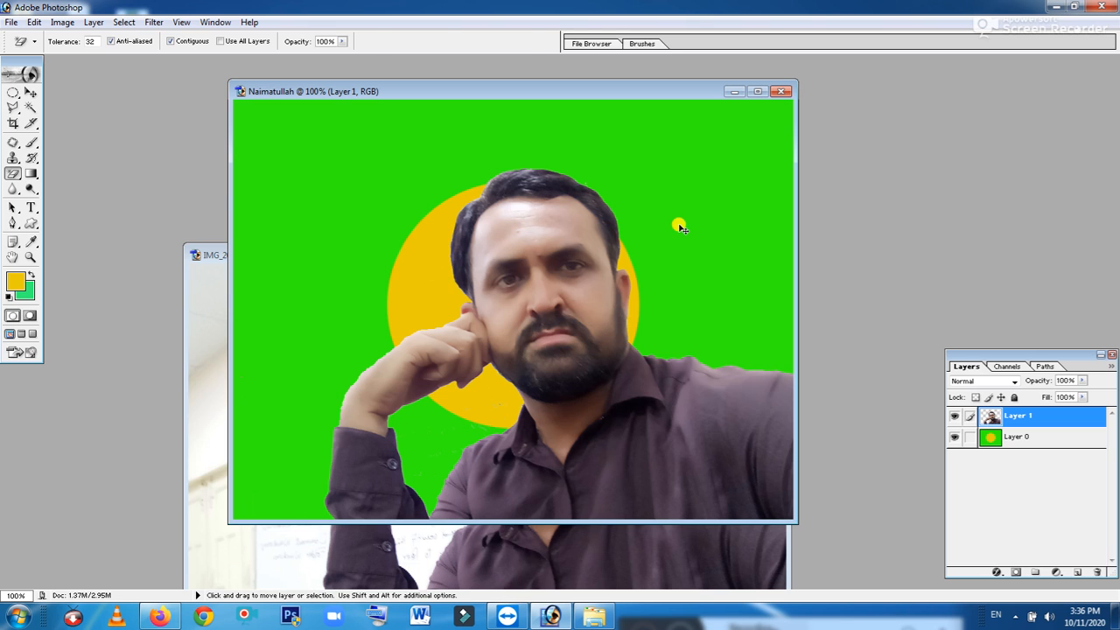
key(ctrl+t)
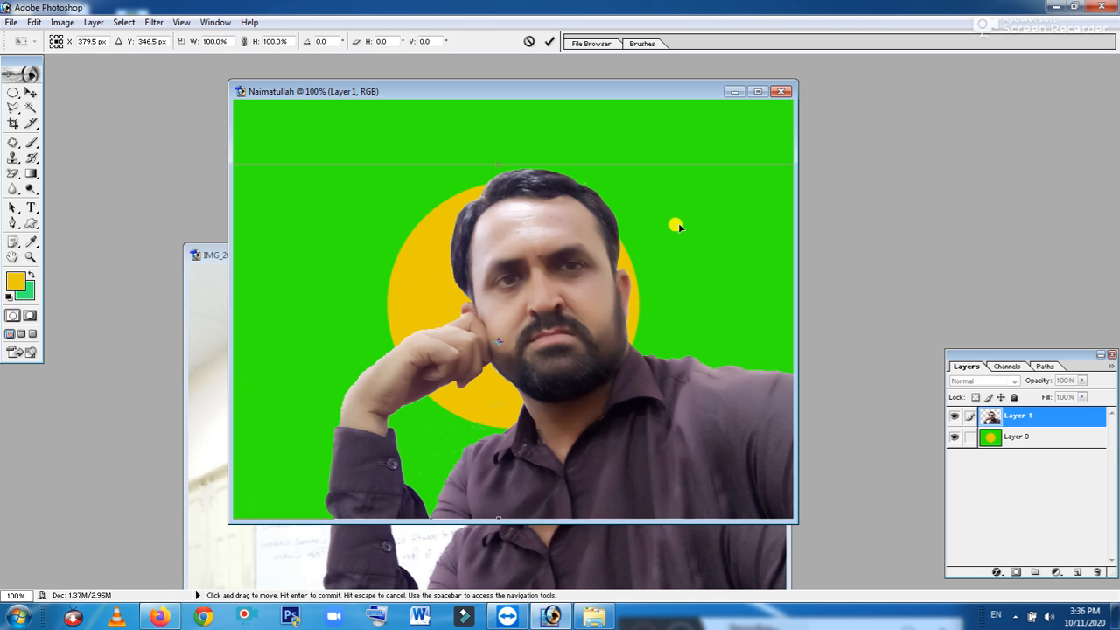
drag(306, 193, 386, 179)
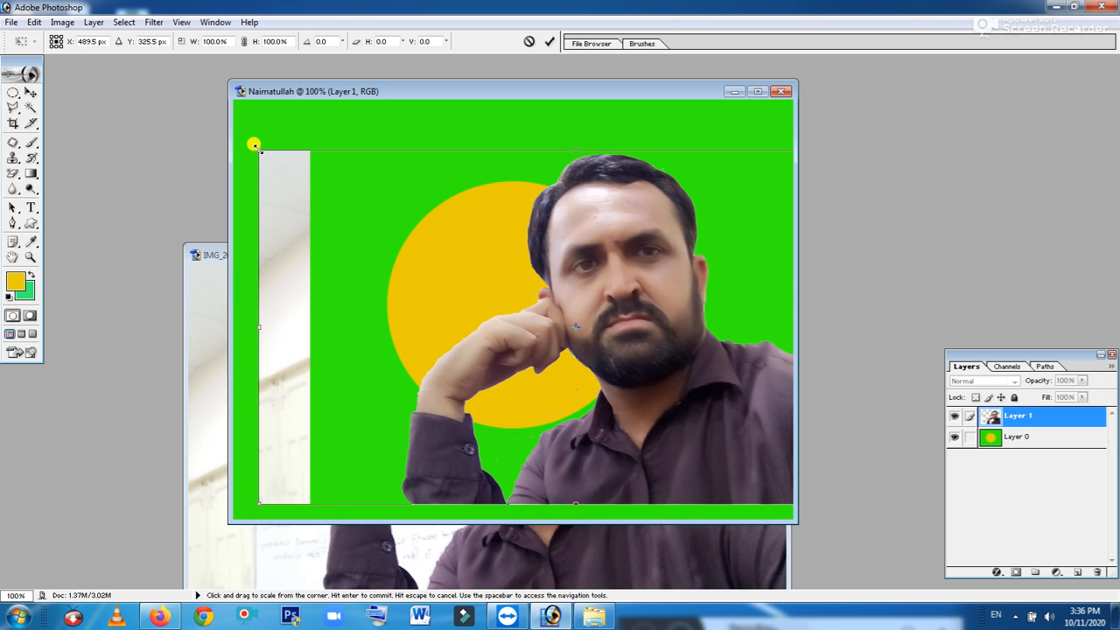
drag(254, 144, 431, 176)
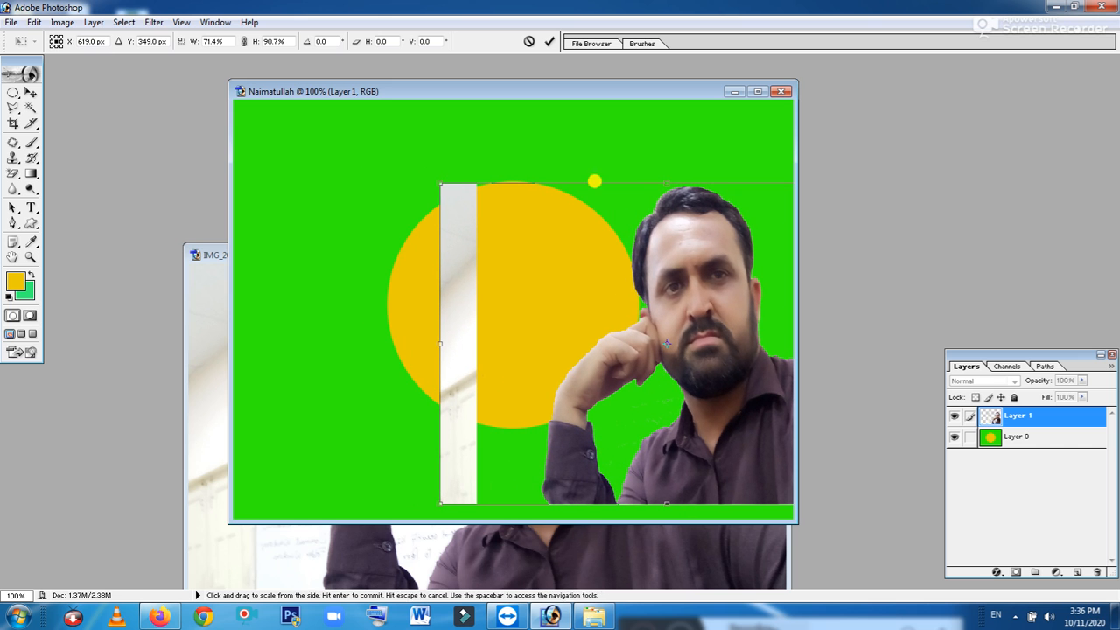
drag(679, 249, 625, 266)
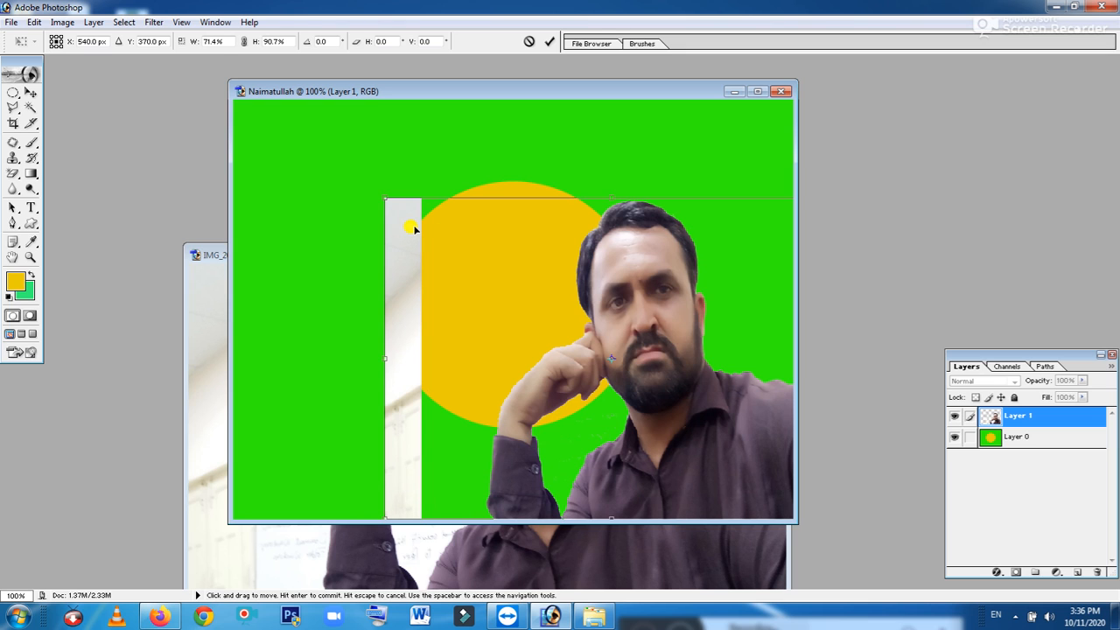
key(Return)
key(e)
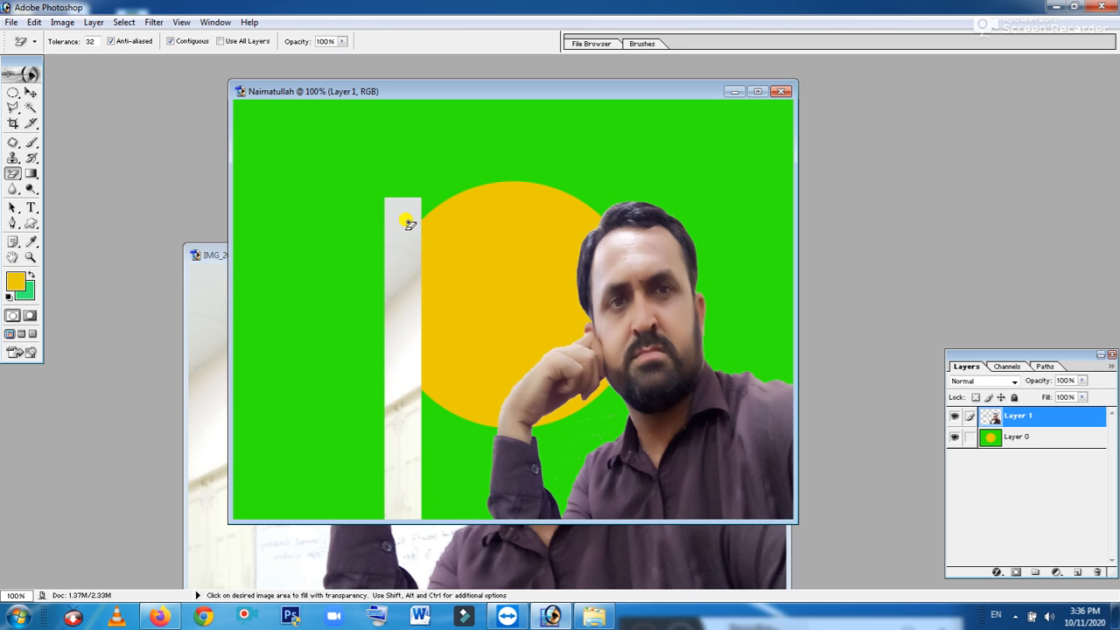
Magic-erase the leftover white strip and fragments beside the yellow circle
click(409, 224)
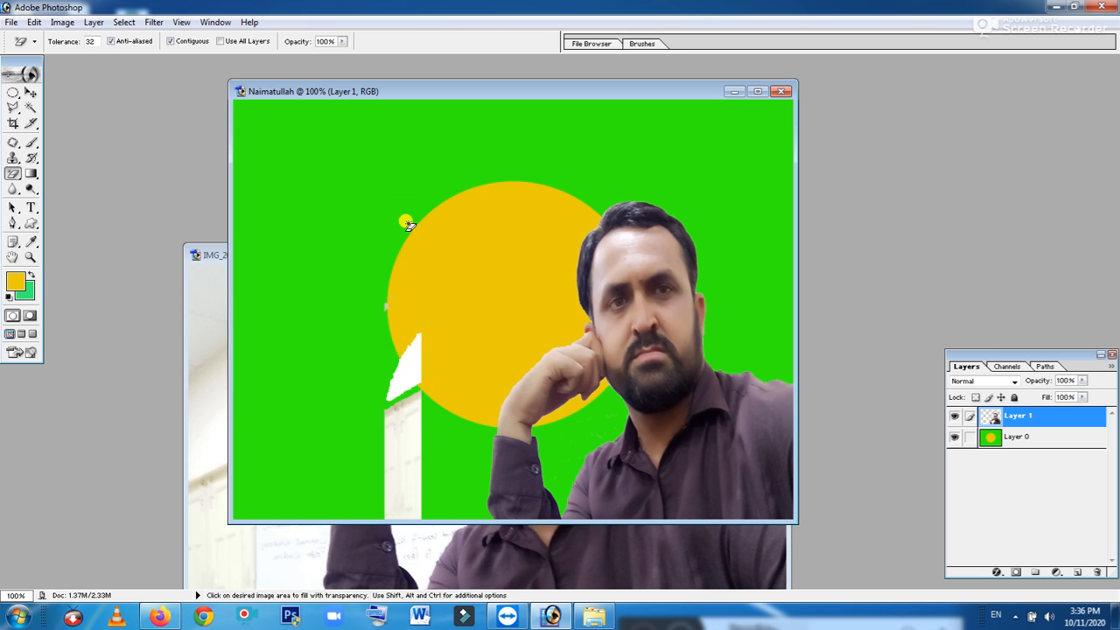
click(403, 359)
click(397, 453)
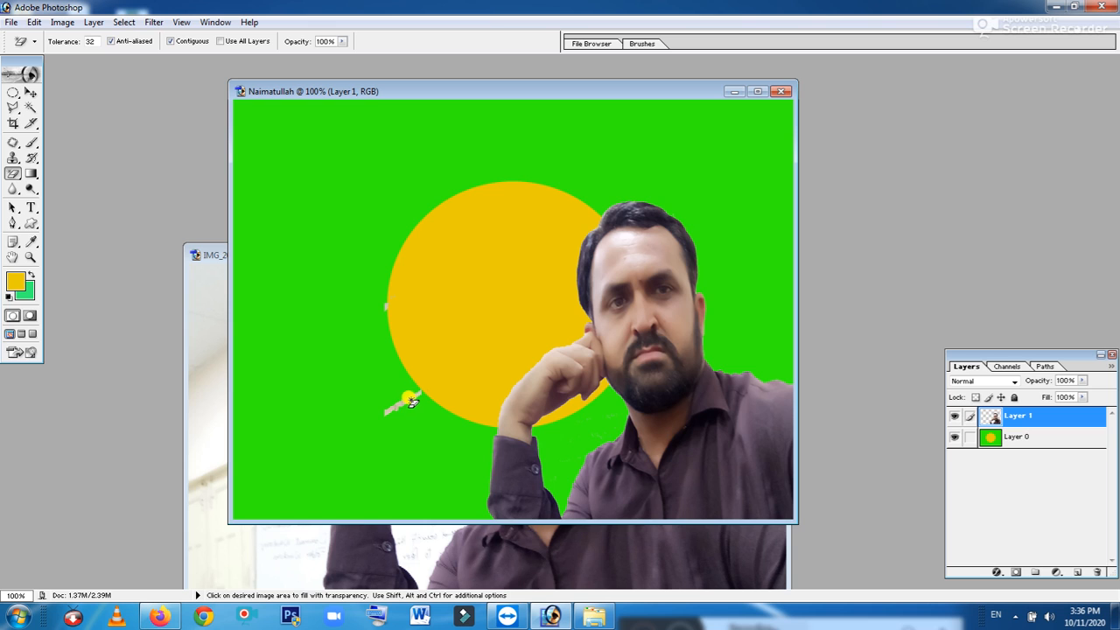
click(388, 305)
Shorten the man's portrait to 88.9% height by lowering its top edge
key(ctrl+t)
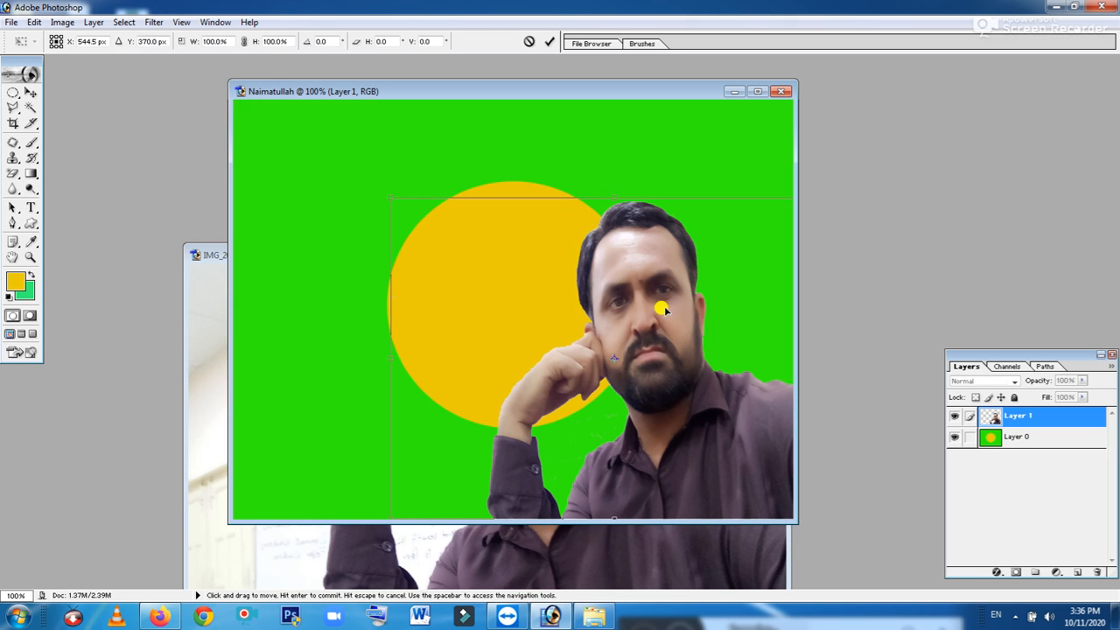
drag(616, 197, 625, 235)
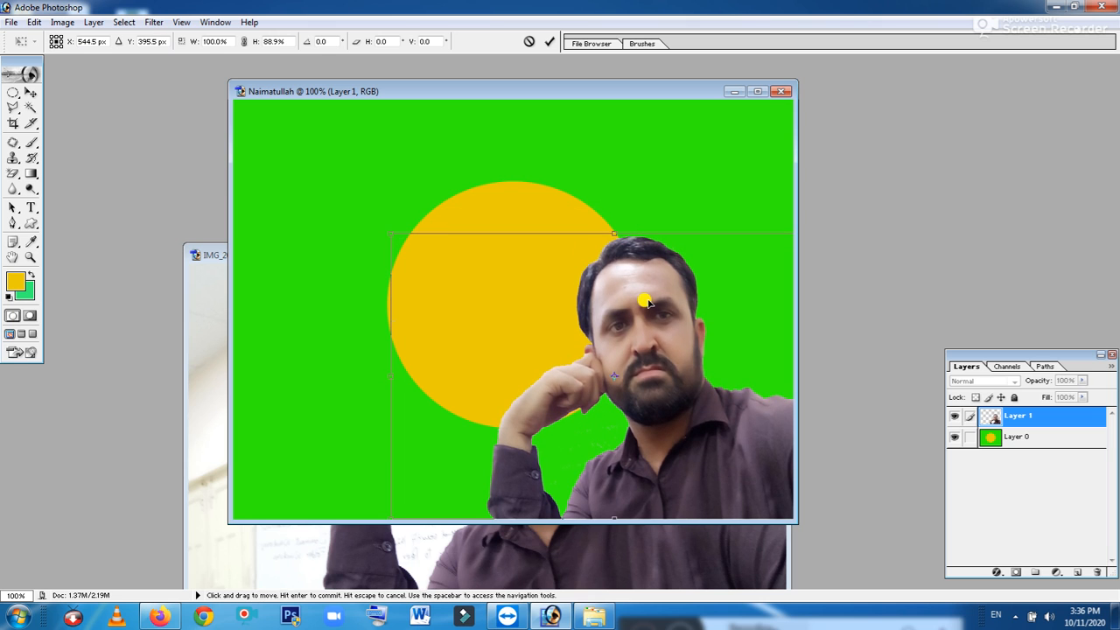
key(Return)
key(e)
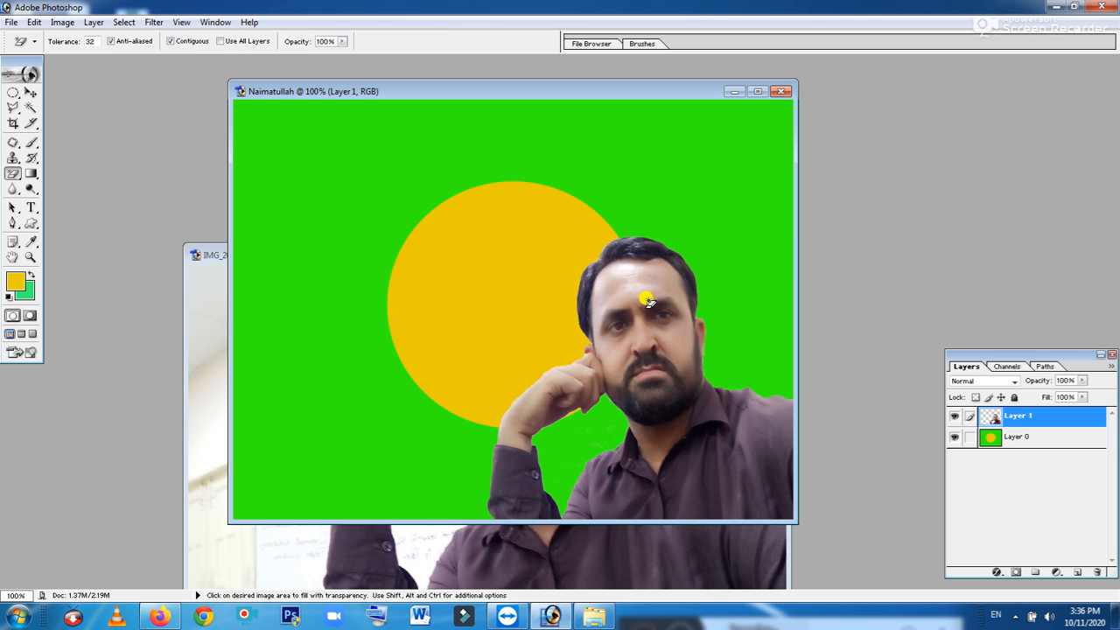
Shift the man slightly right, then duplicate him as Layer 1 copy on the canvas's left side
click(31, 92)
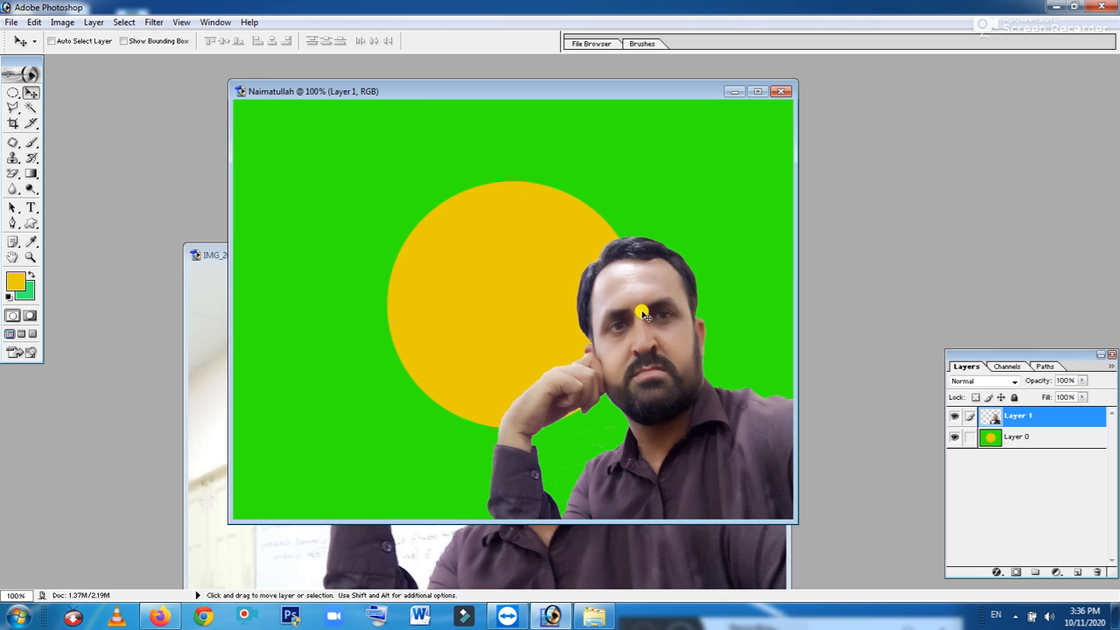
drag(641, 326, 679, 322)
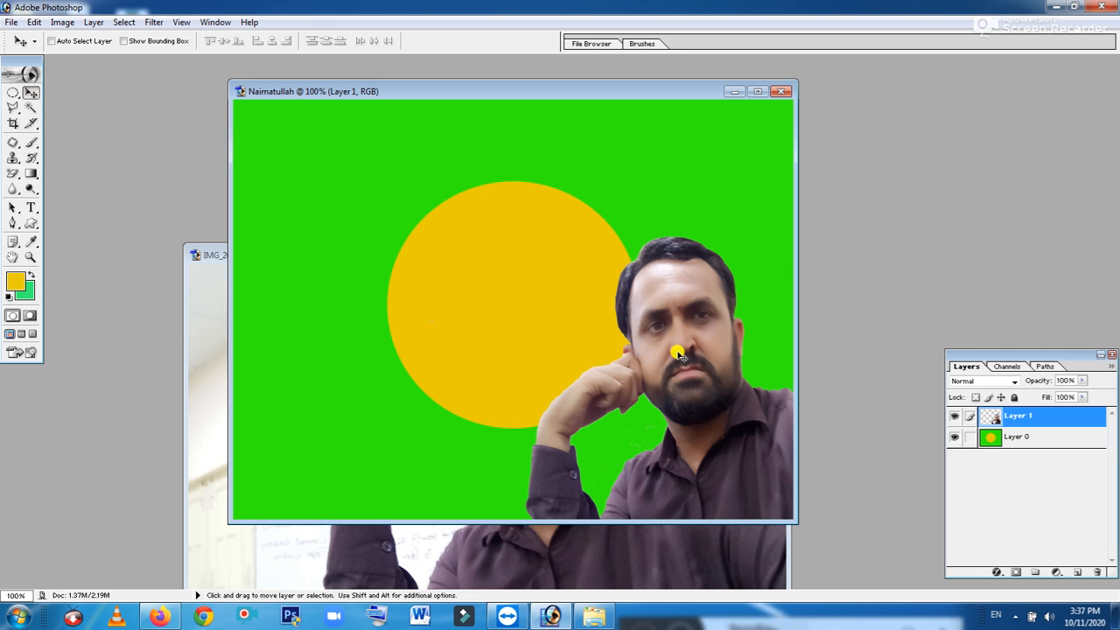
key(alt)
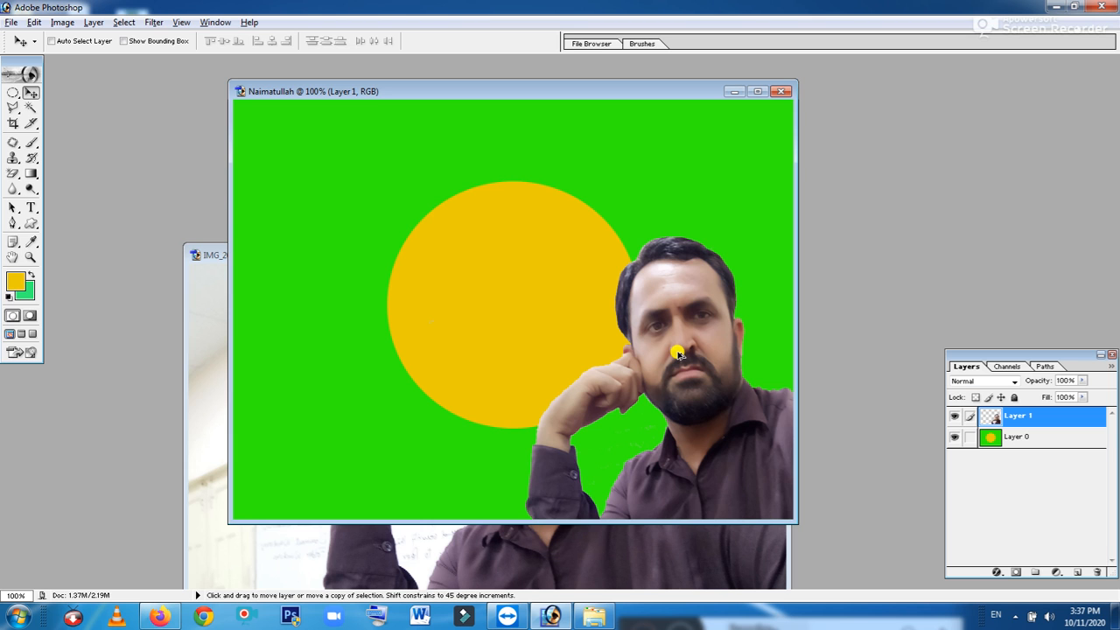
drag(679, 354, 317, 345)
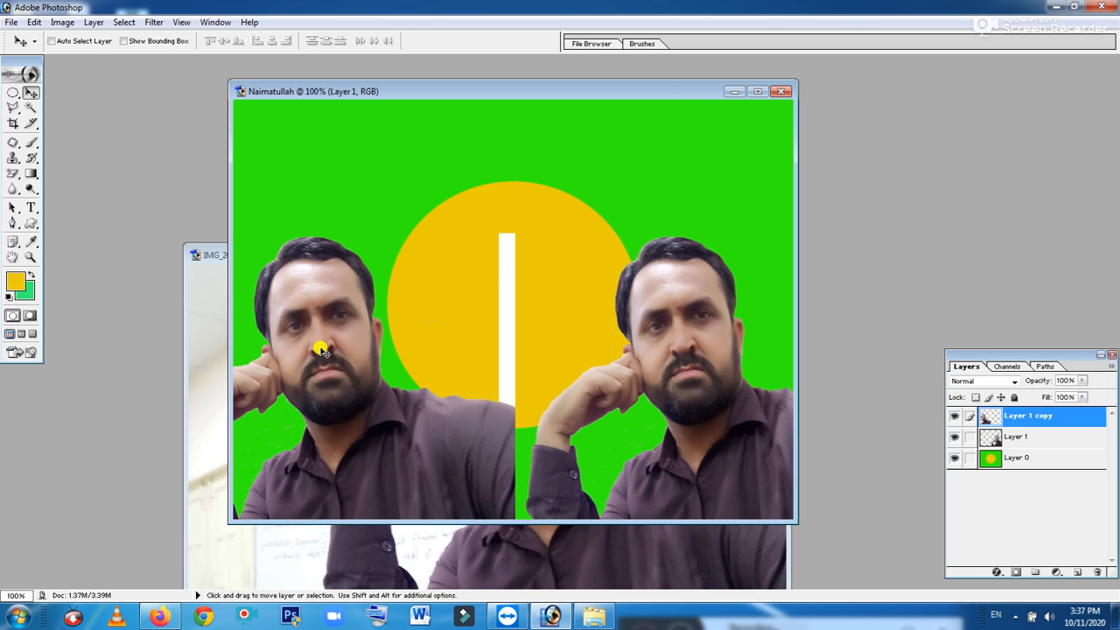
Erase the white vertical bar over the circle on Layer 1 copy with the Magic Eraser
click(13, 173)
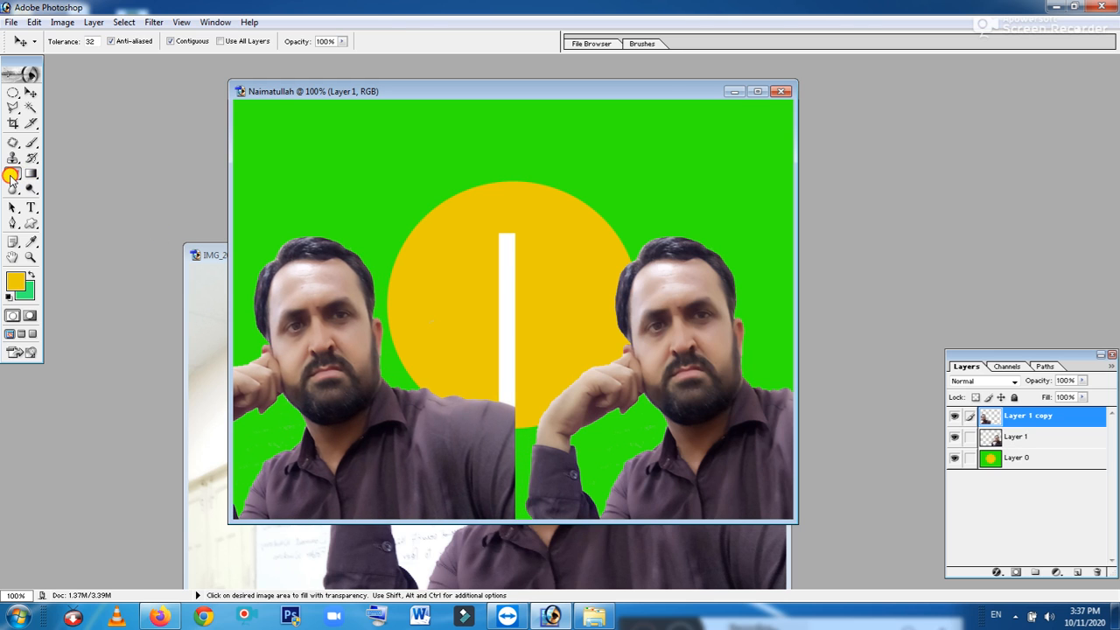
click(507, 295)
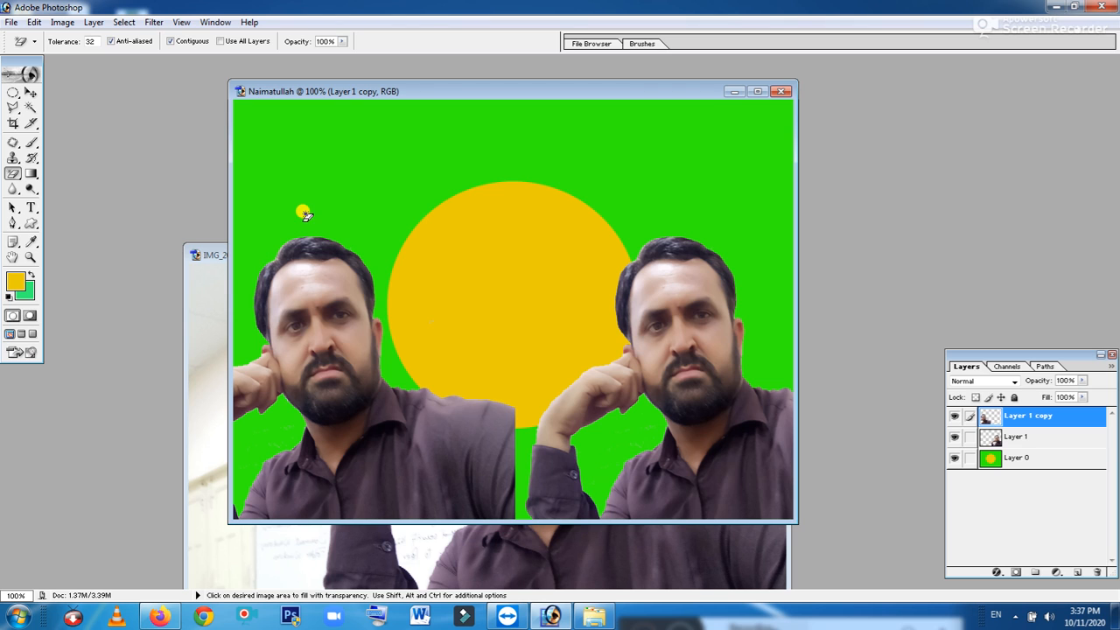
click(31, 92)
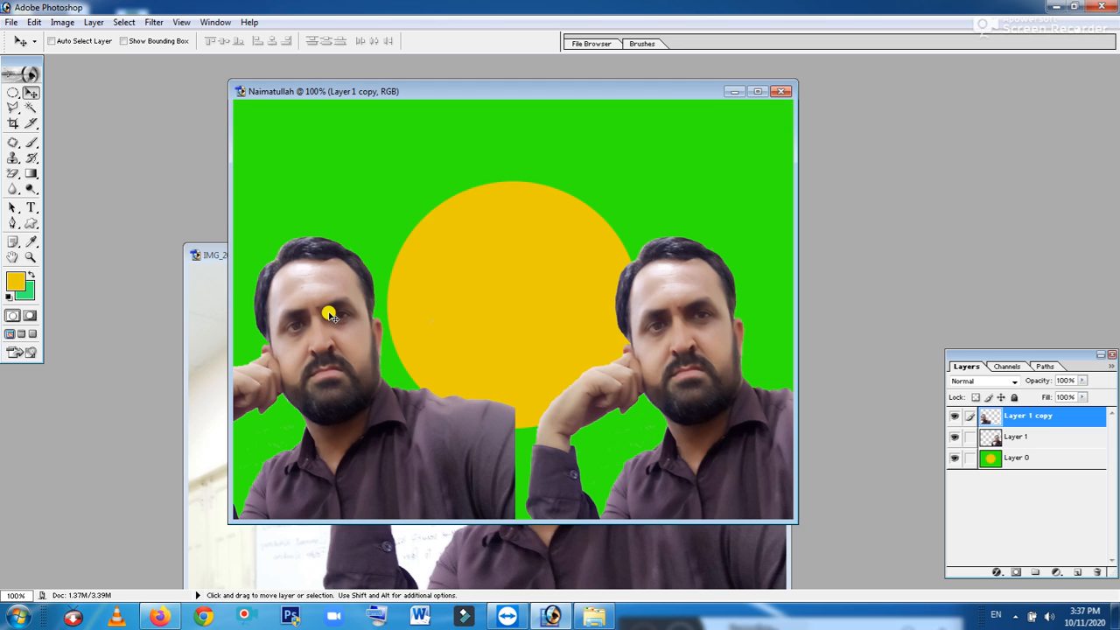
mouse_move(329, 314)
mouse_down()
mouse_move(333, 286)
mouse_move(330, 313)
mouse_up()
Flip the left copy of the man horizontally and move it inward toward the circle
key(ctrl+t)
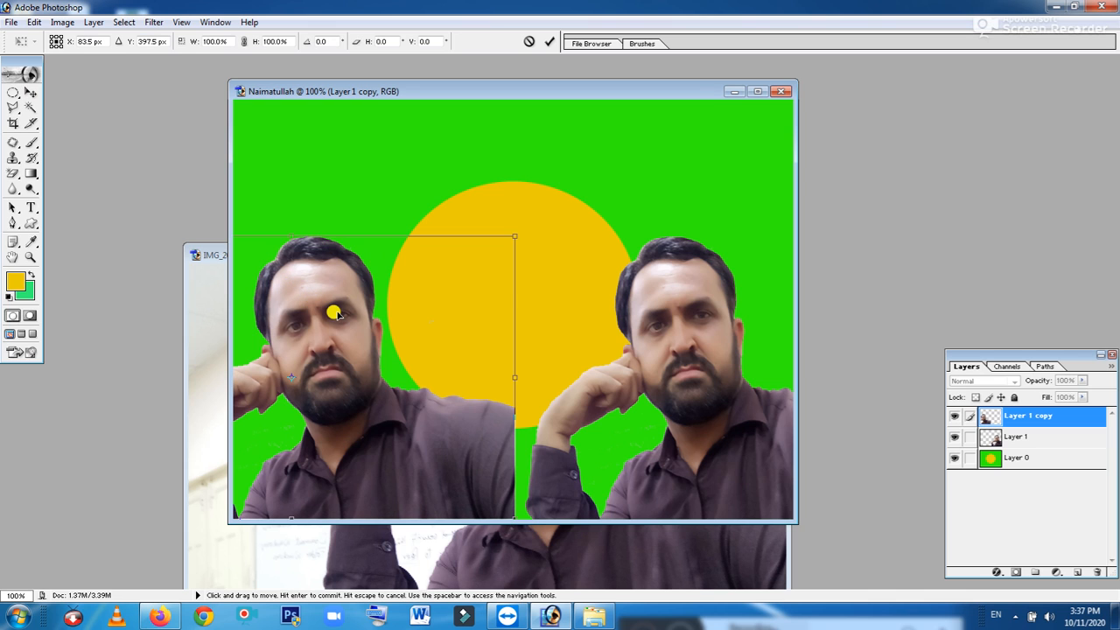
right_click(336, 314)
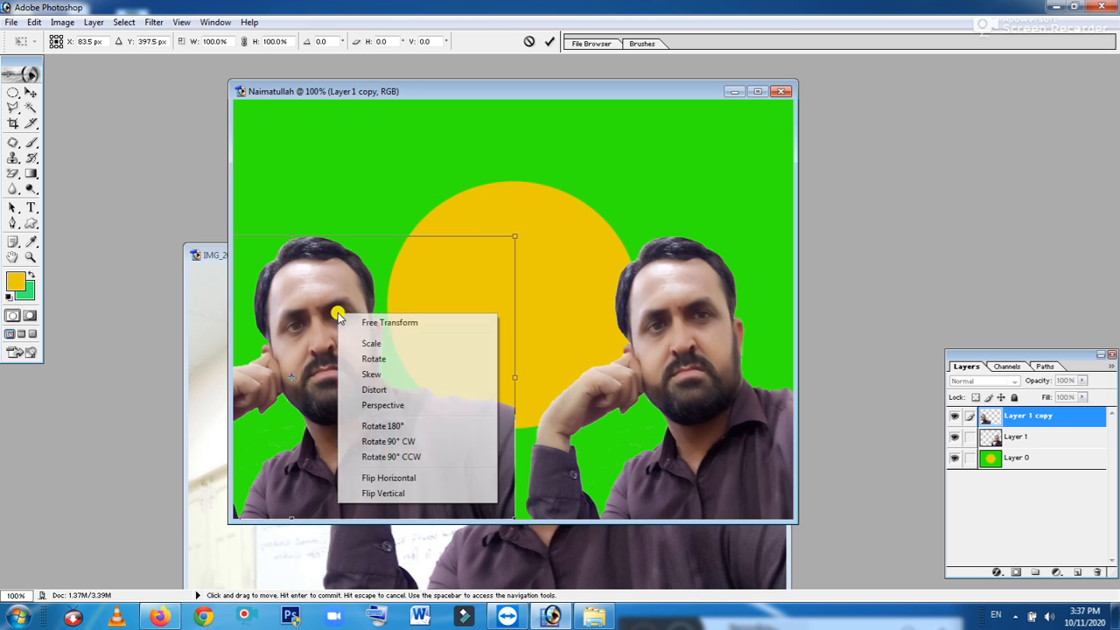
click(396, 480)
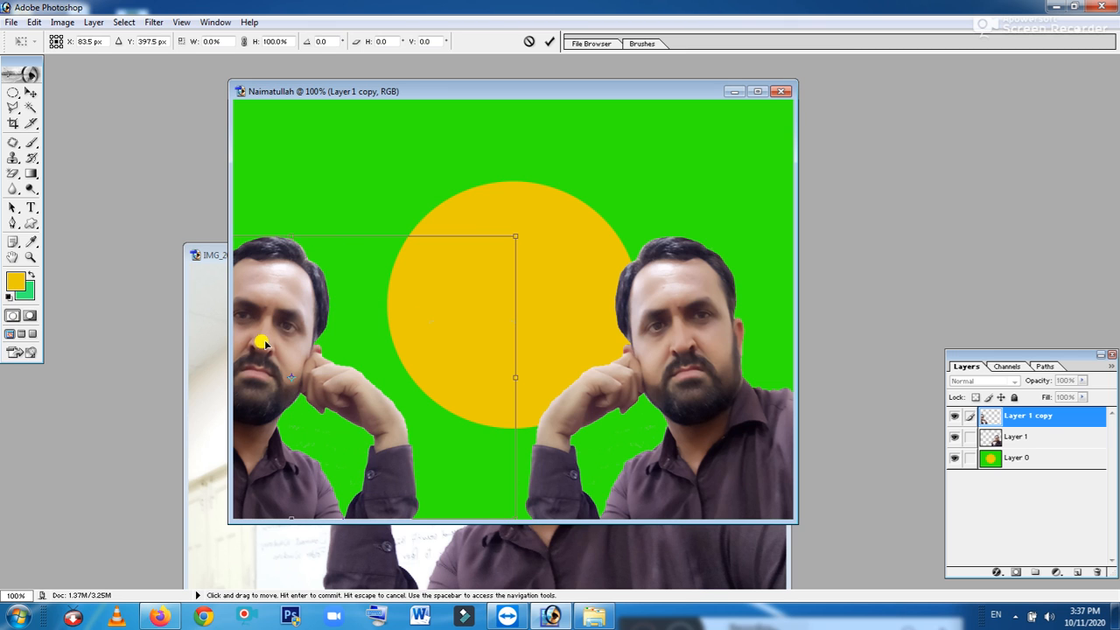
drag(265, 335, 369, 332)
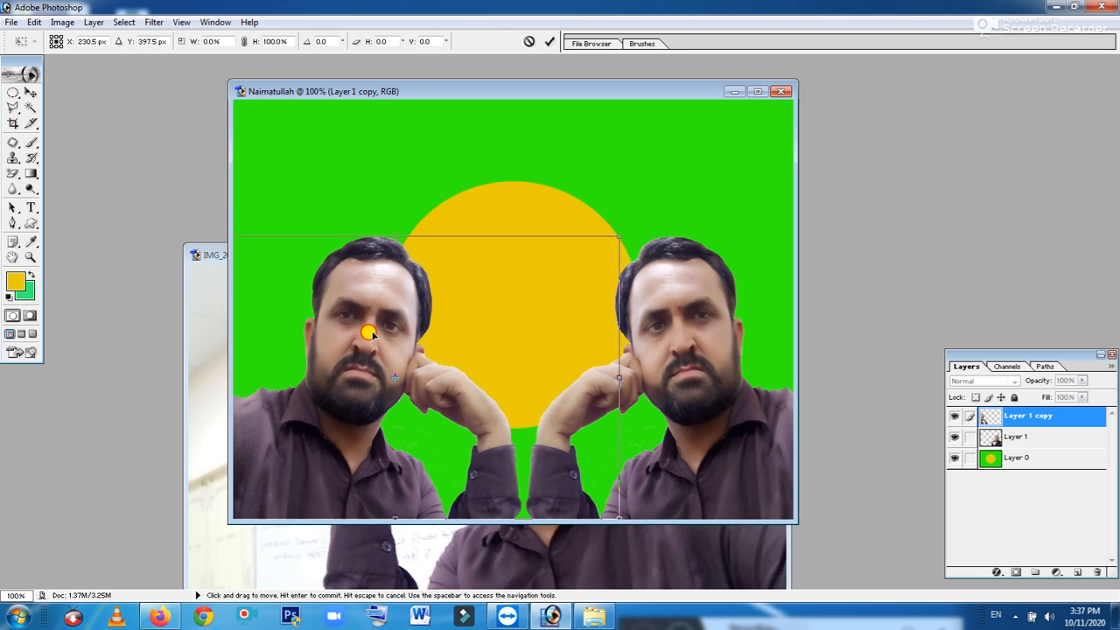
key(Return)
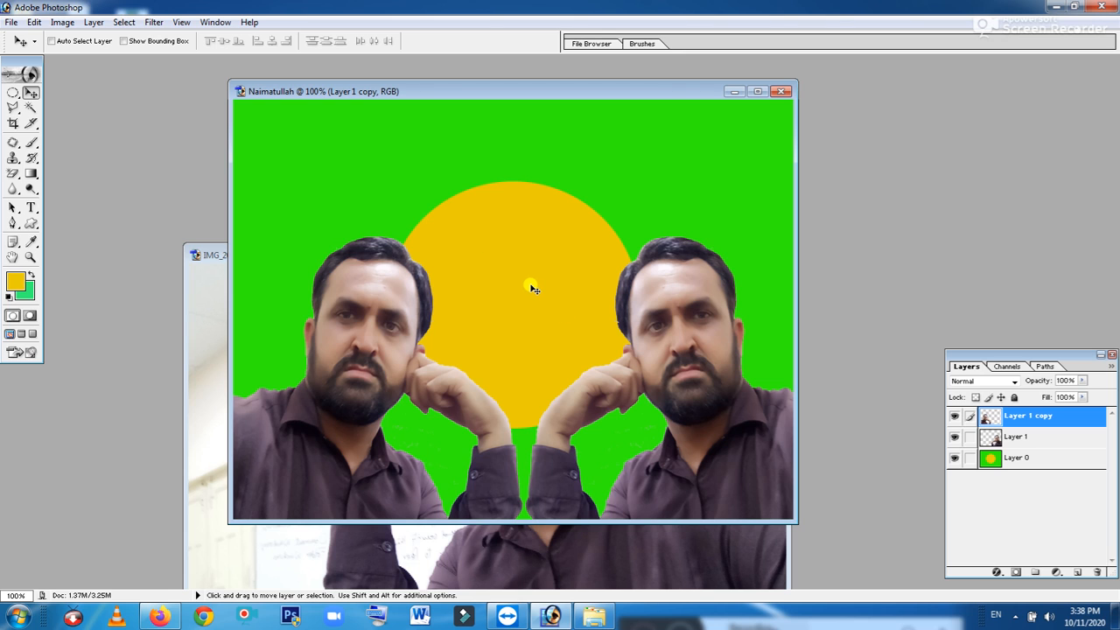
Type the person's name as a 48 pt yellow Arial Bold title at the canvas top-left
click(31, 206)
click(242, 117)
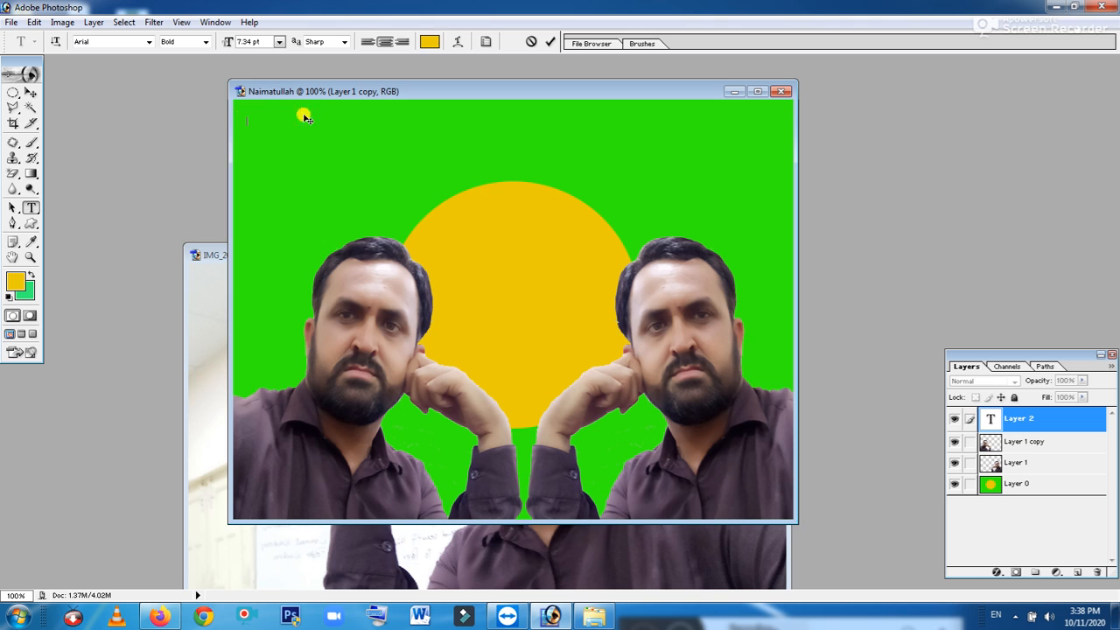
click(279, 42)
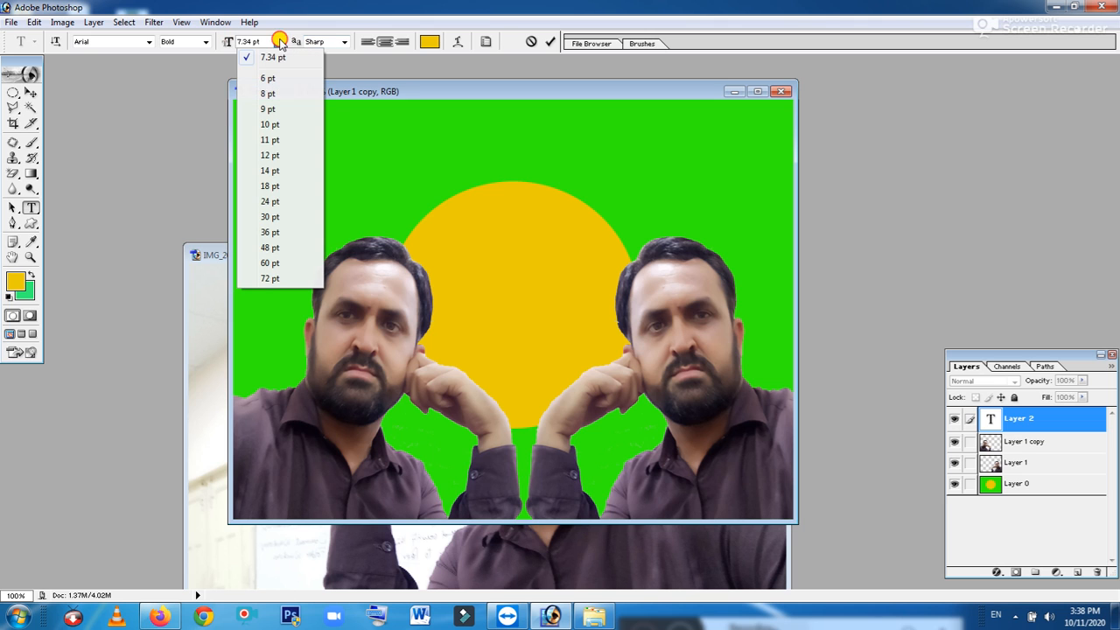
click(277, 249)
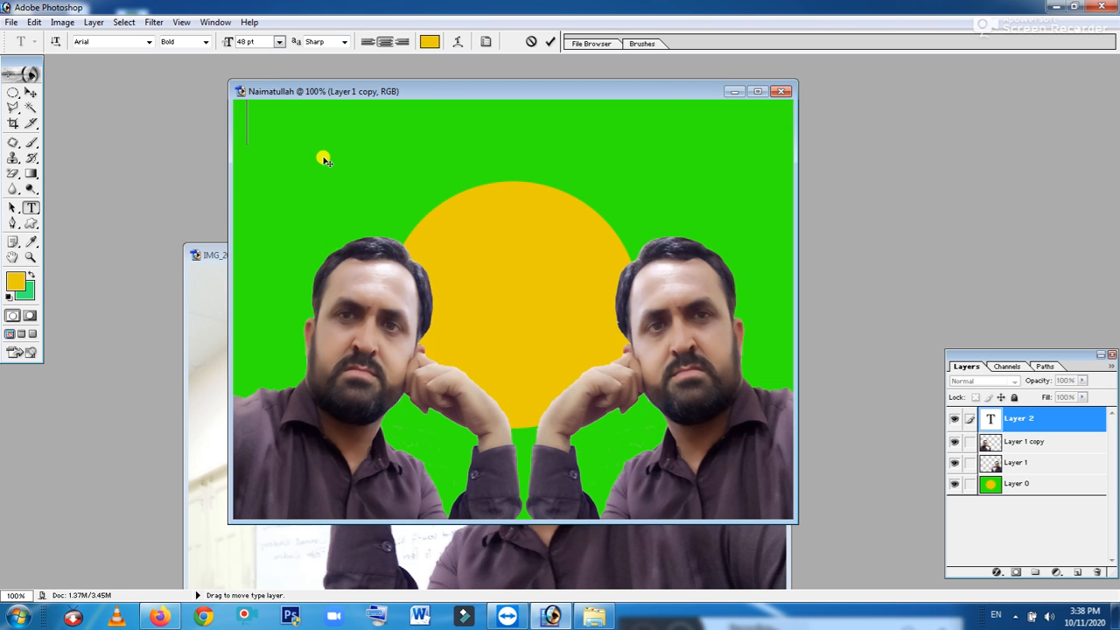
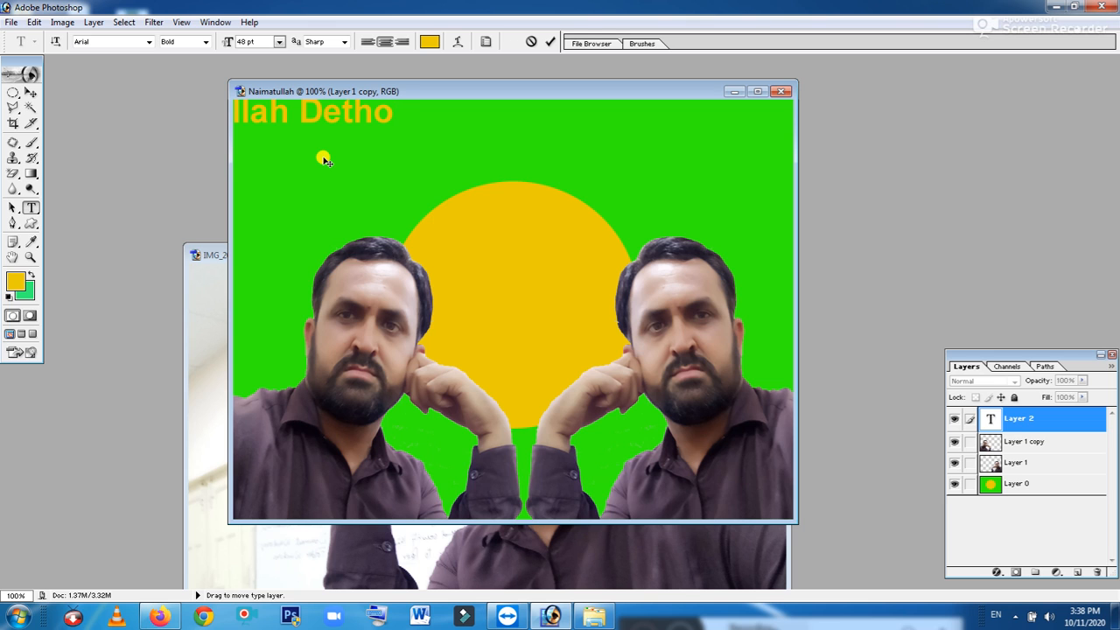
click(29, 92)
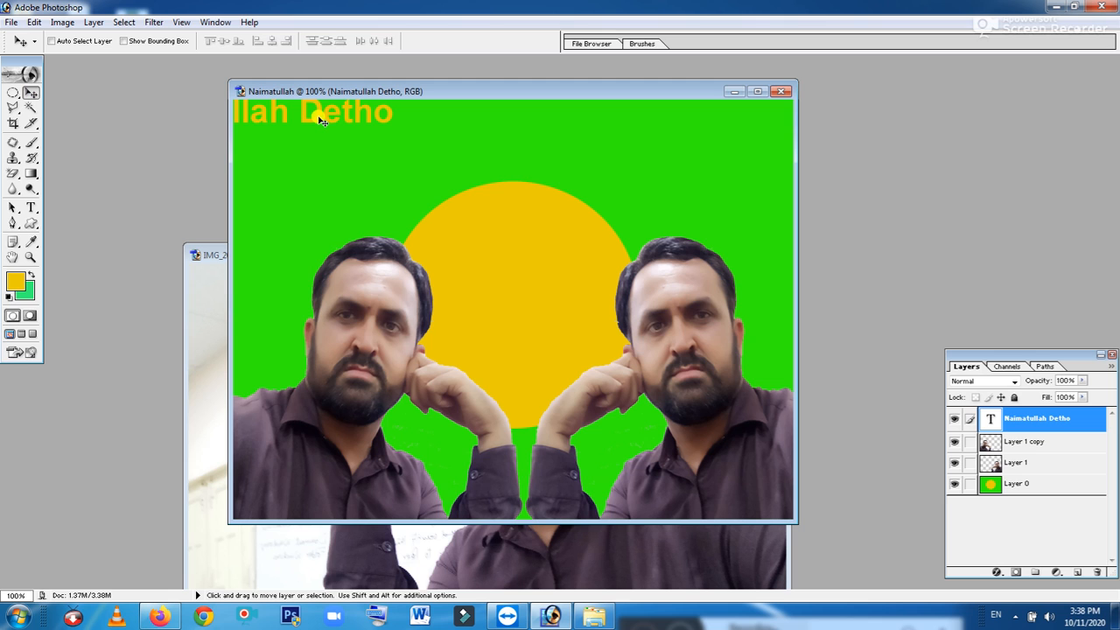
Centre the title across the canvas top and enlarge it to about 162% wide, 237% tall
drag(322, 122, 573, 151)
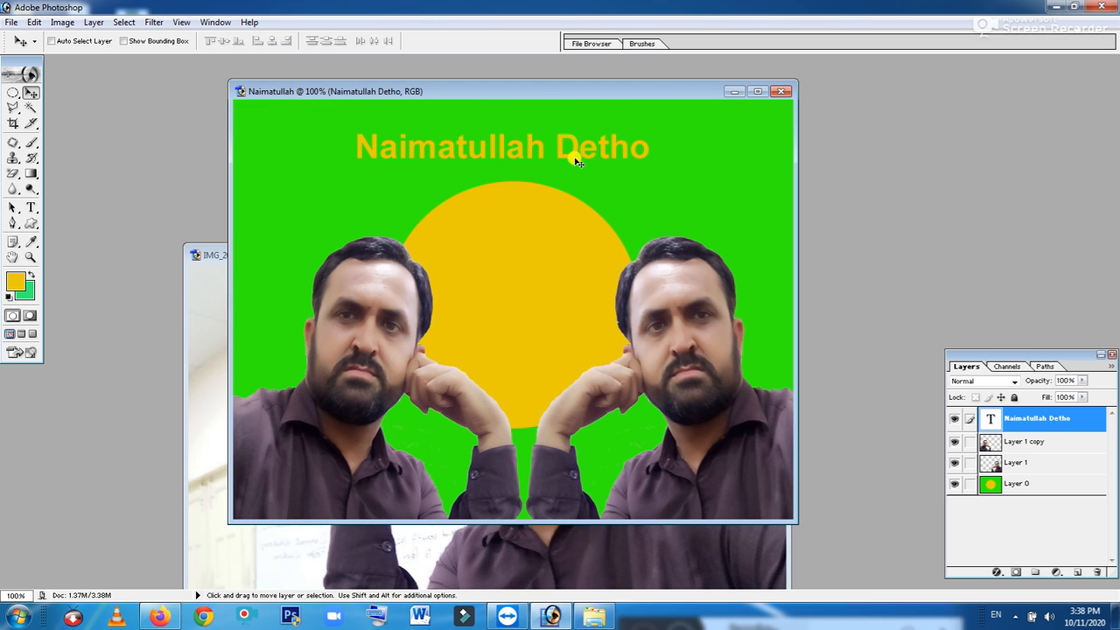
key(ctrl+t)
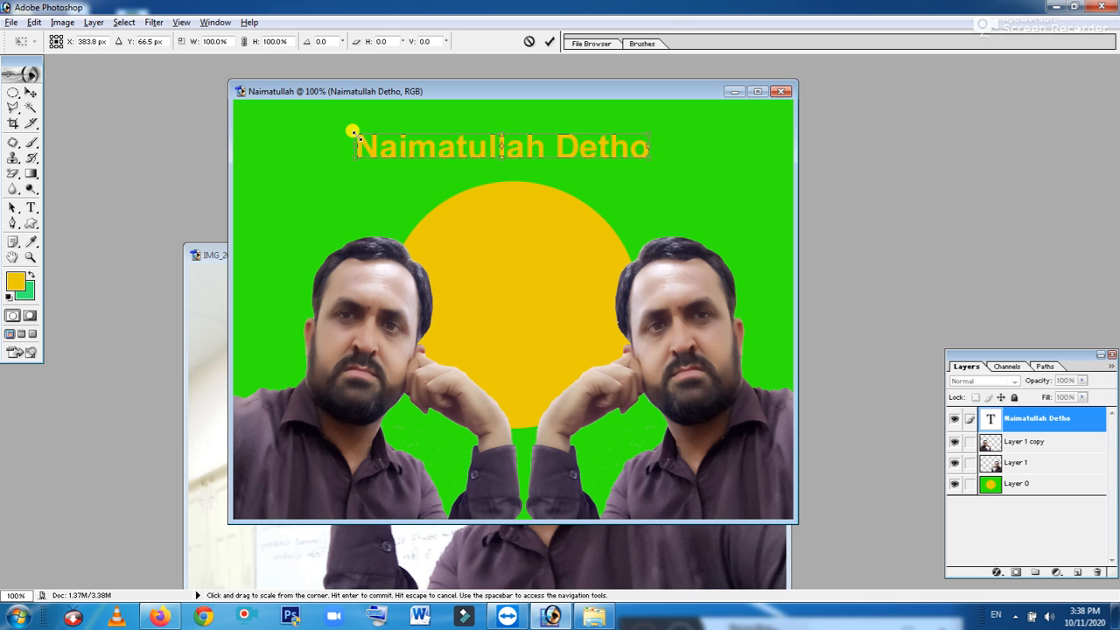
drag(352, 132, 260, 93)
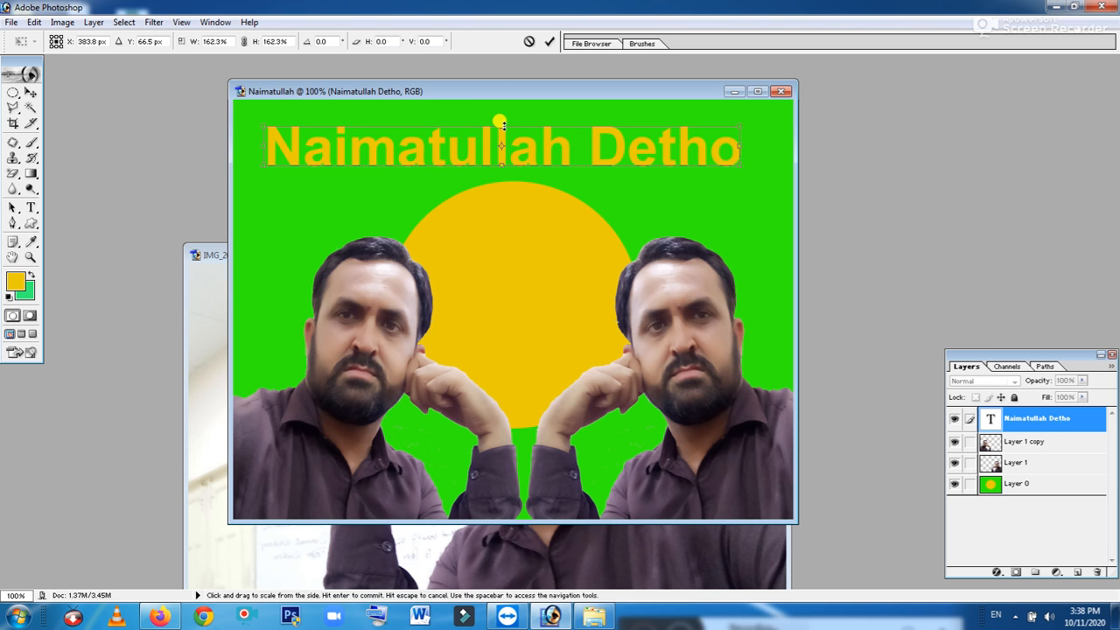
drag(499, 120, 496, 103)
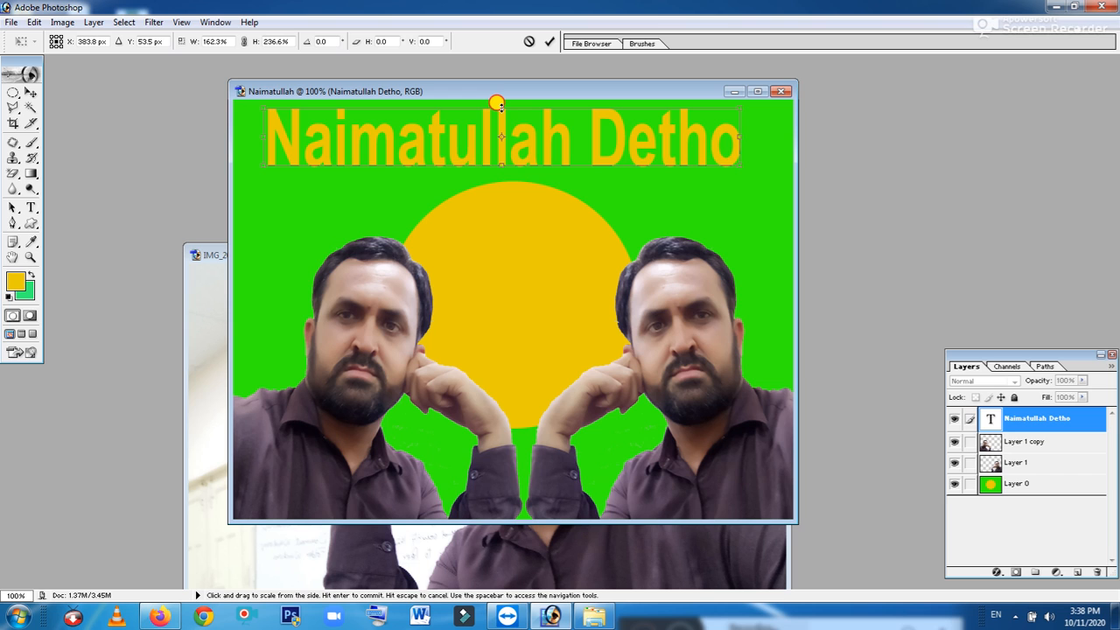
key(Return)
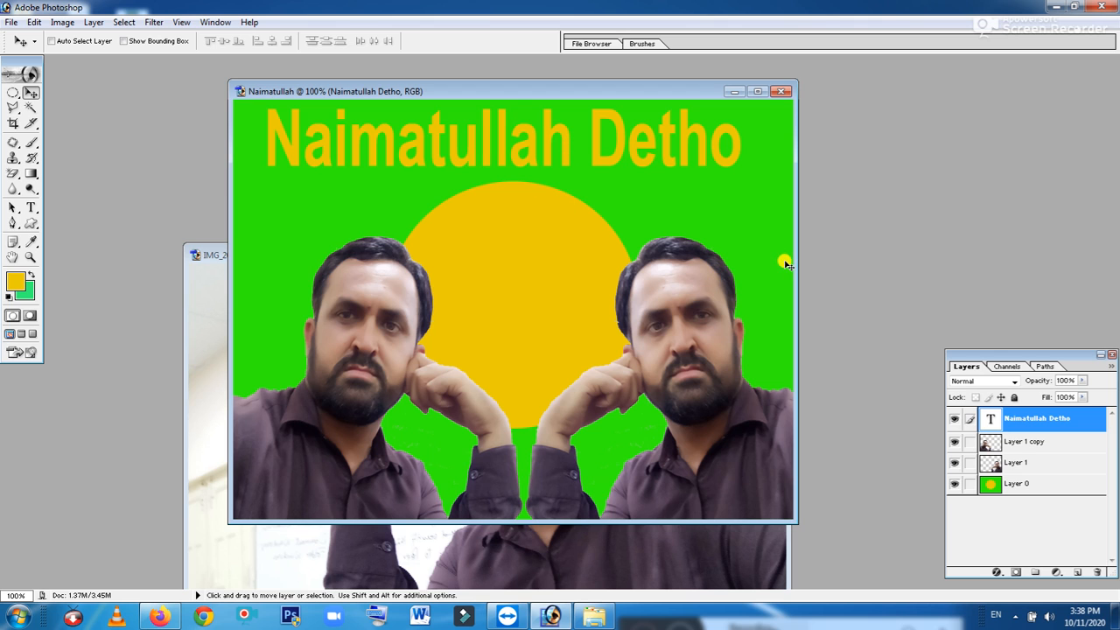
Apply the gold textured style from the Styles panel to the title and nudge it right
click(219, 22)
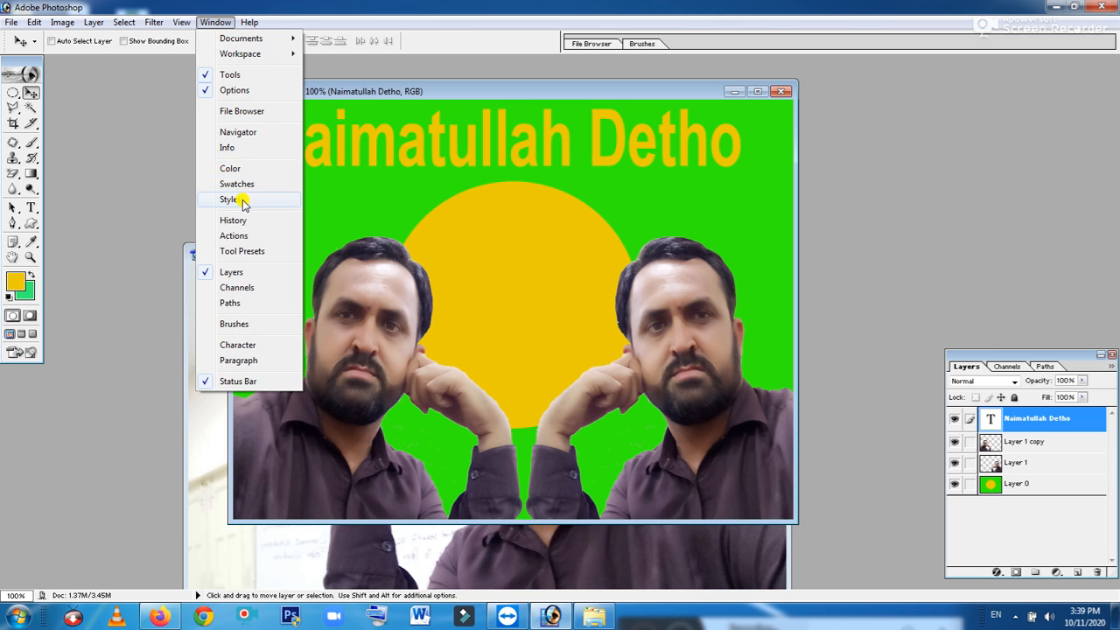
click(242, 201)
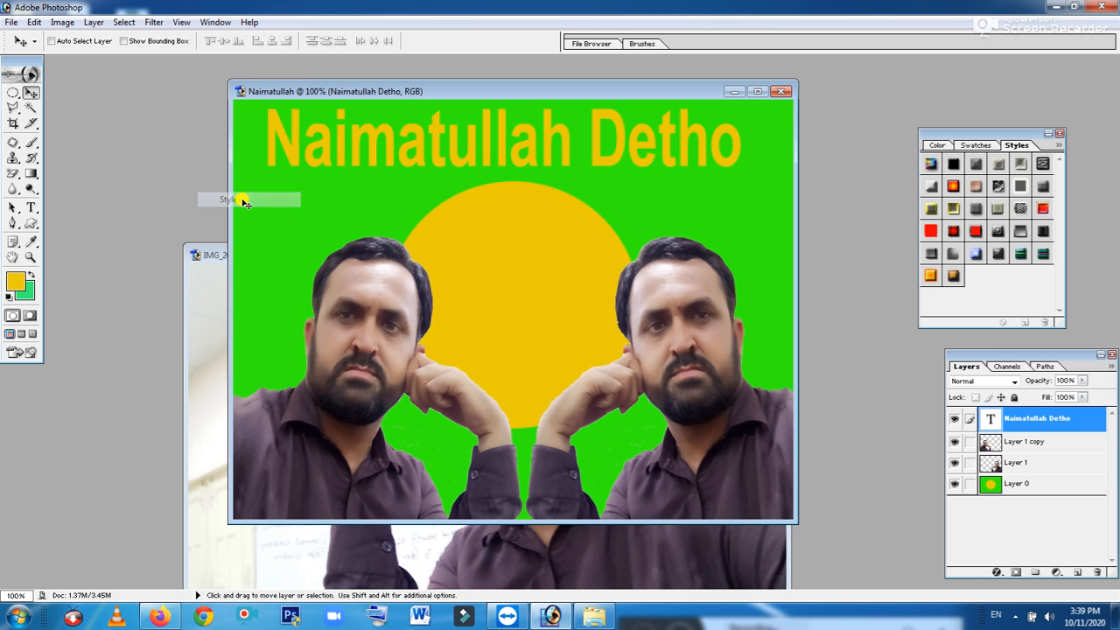
click(953, 186)
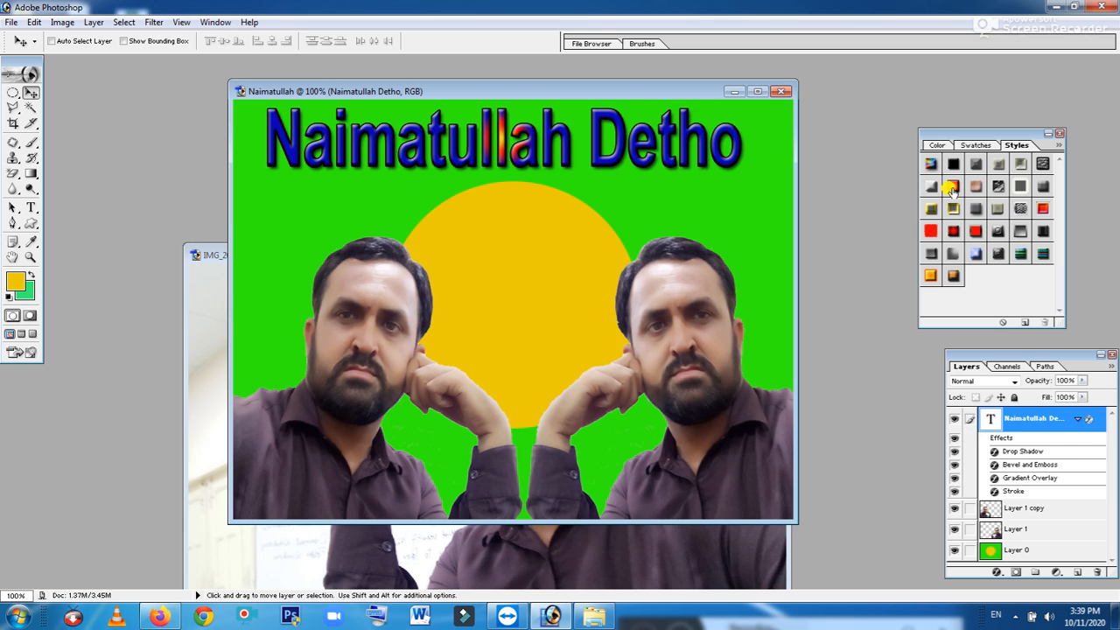
click(1042, 162)
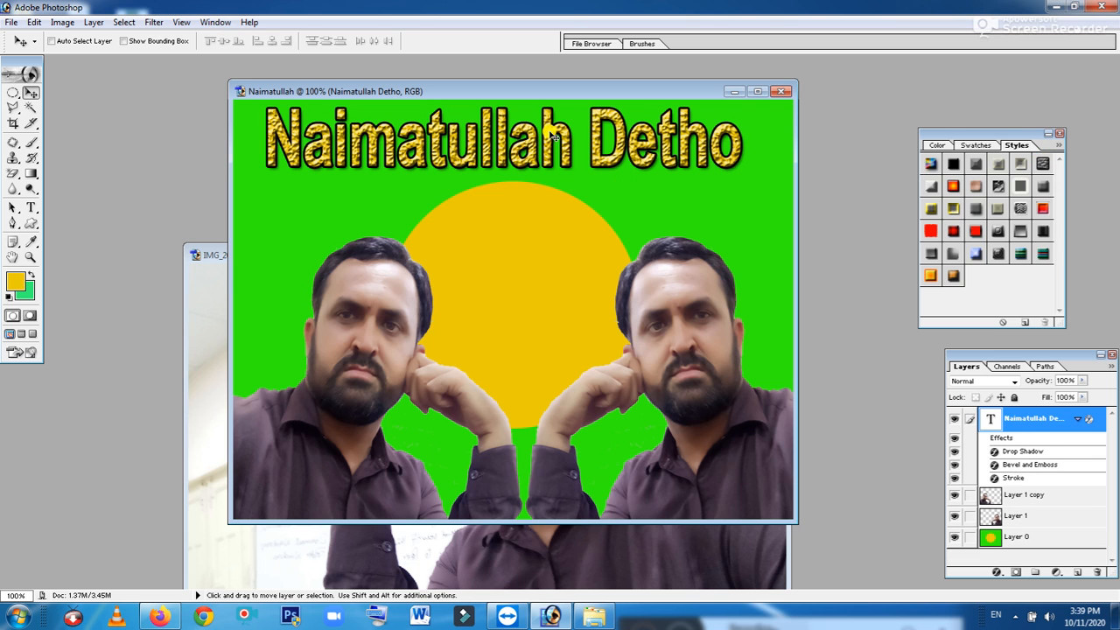
drag(550, 133, 569, 133)
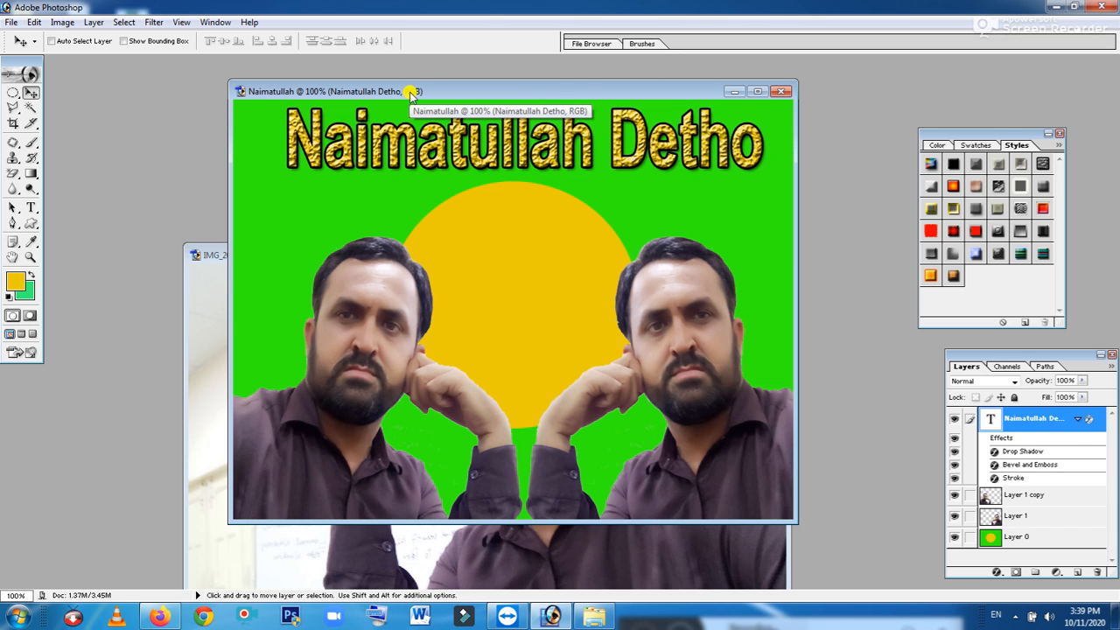
click(9, 24)
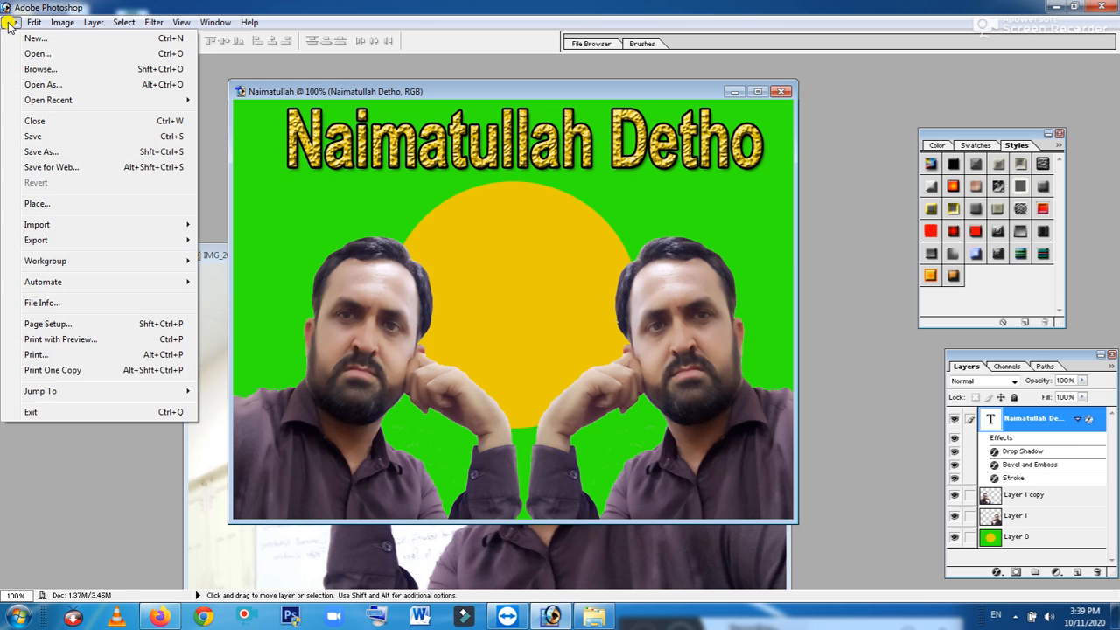
Save the image to the Desktop as the JPEG 'Naimatullah copy.jpg' at maximum quality
click(48, 153)
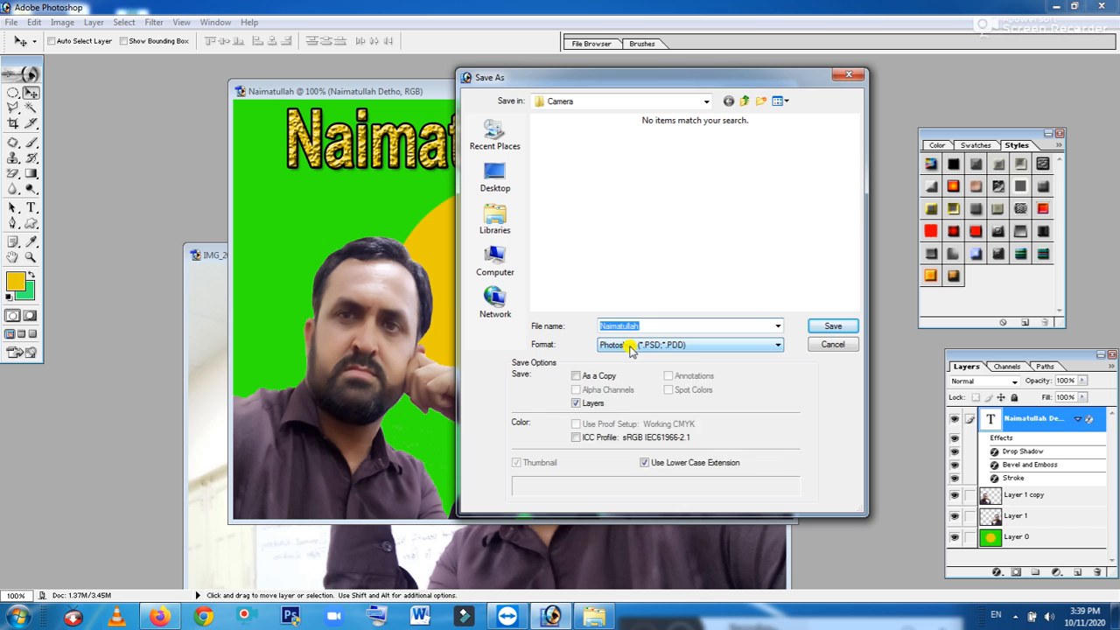
click(631, 347)
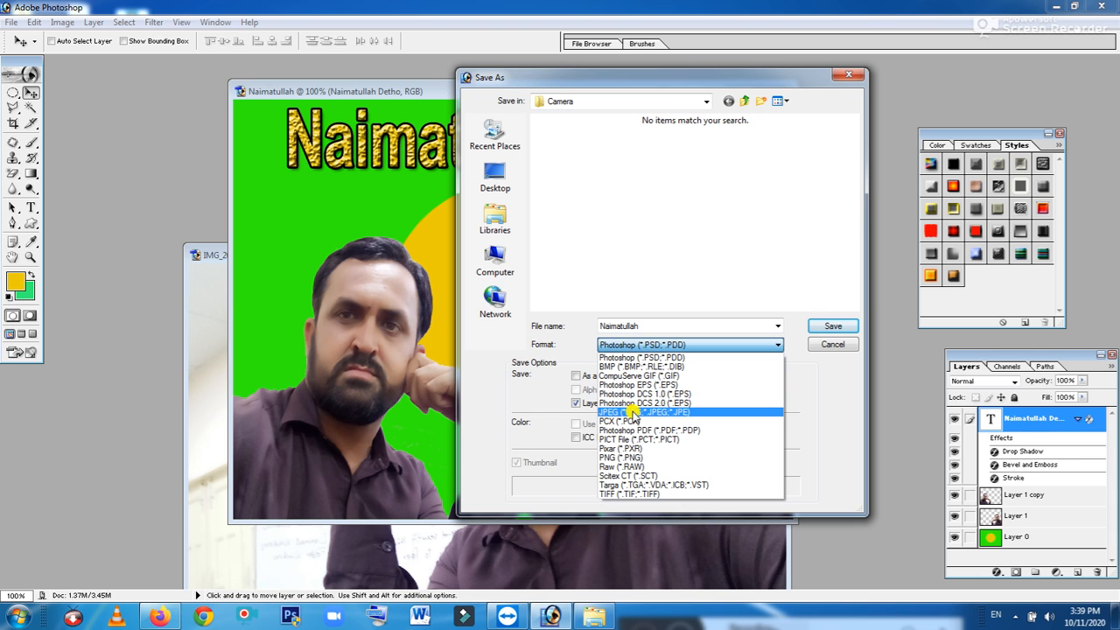
click(632, 413)
click(510, 176)
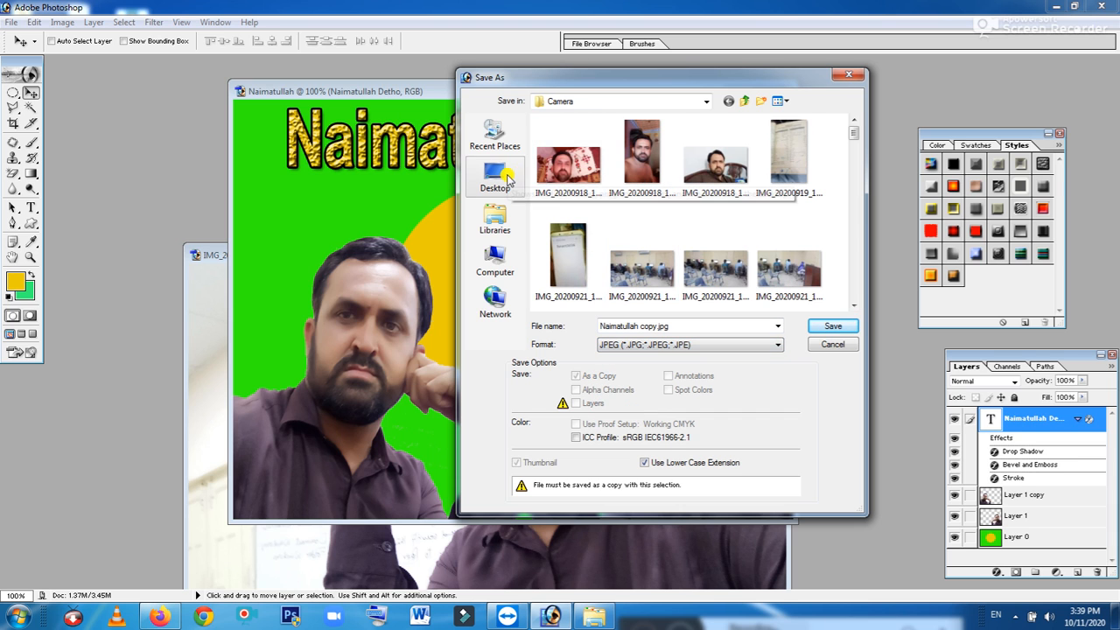
click(694, 324)
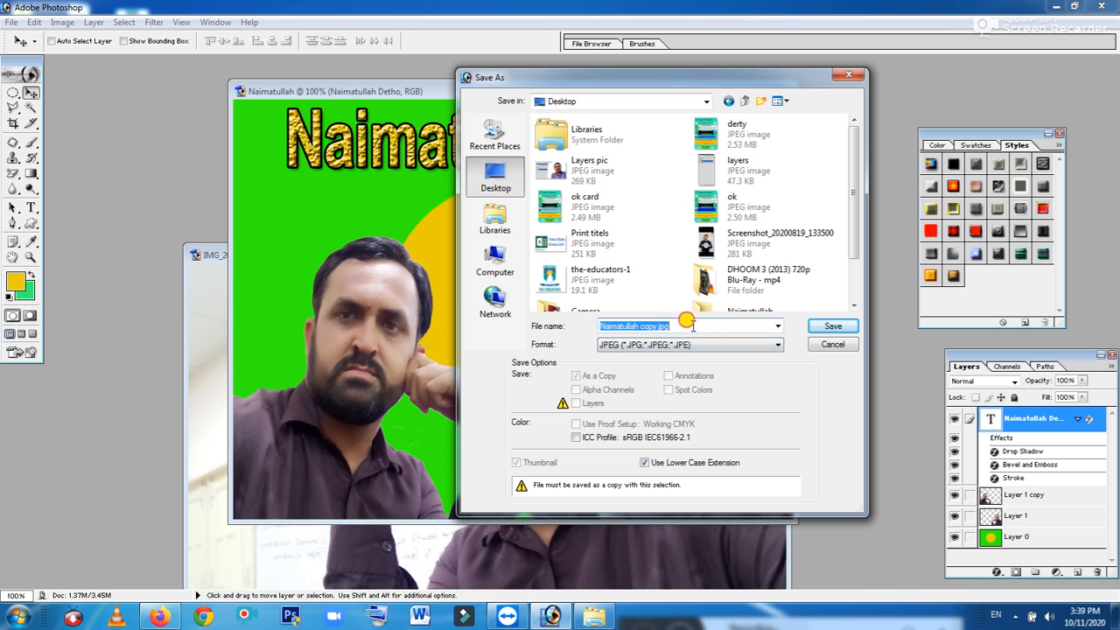
click(815, 326)
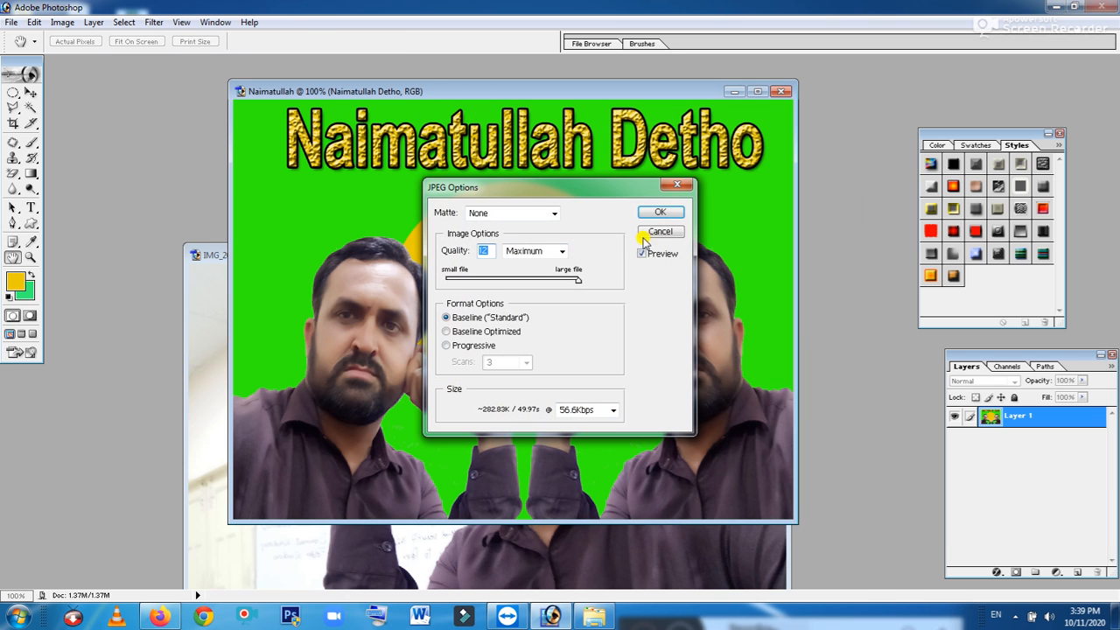
click(660, 212)
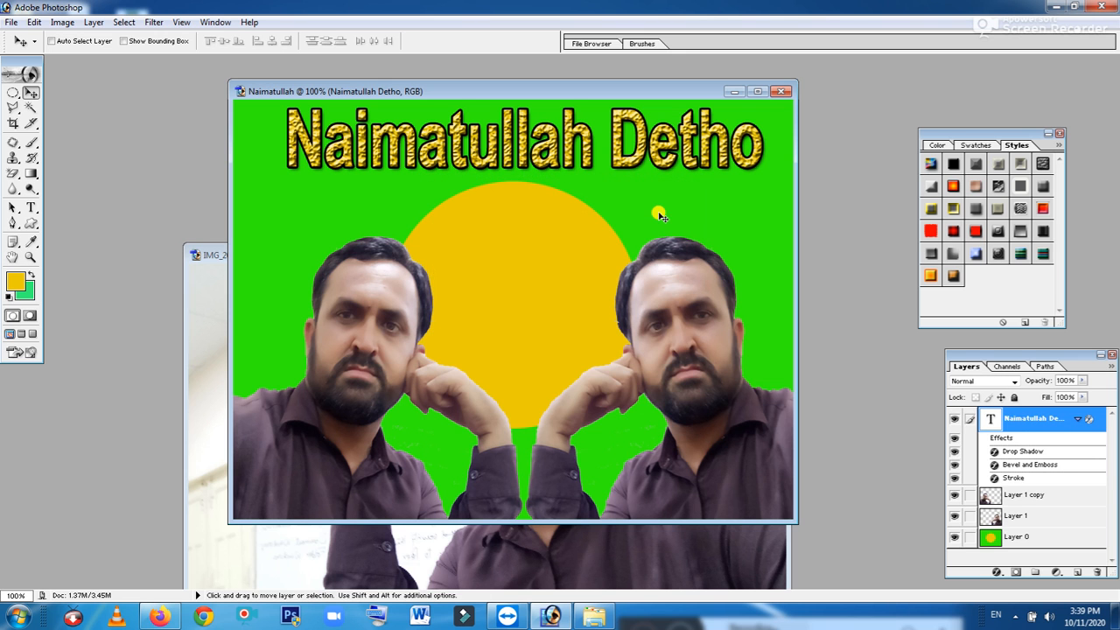
Open the saved Naimatullah copy image in Photo Viewer, zoom in, then close it
click(1054, 6)
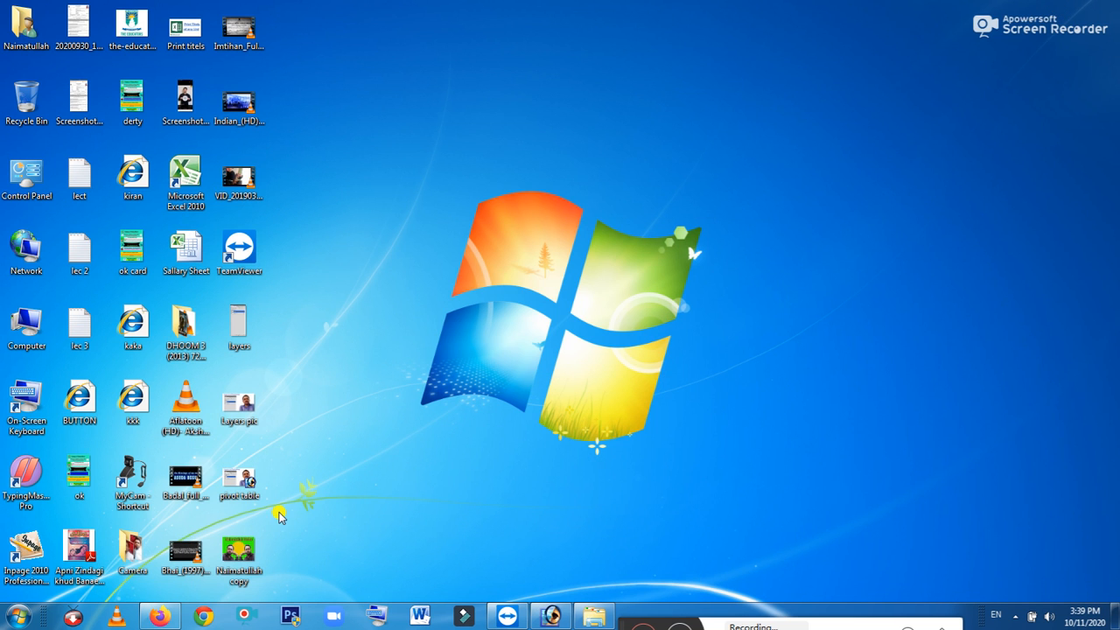
double_click(234, 558)
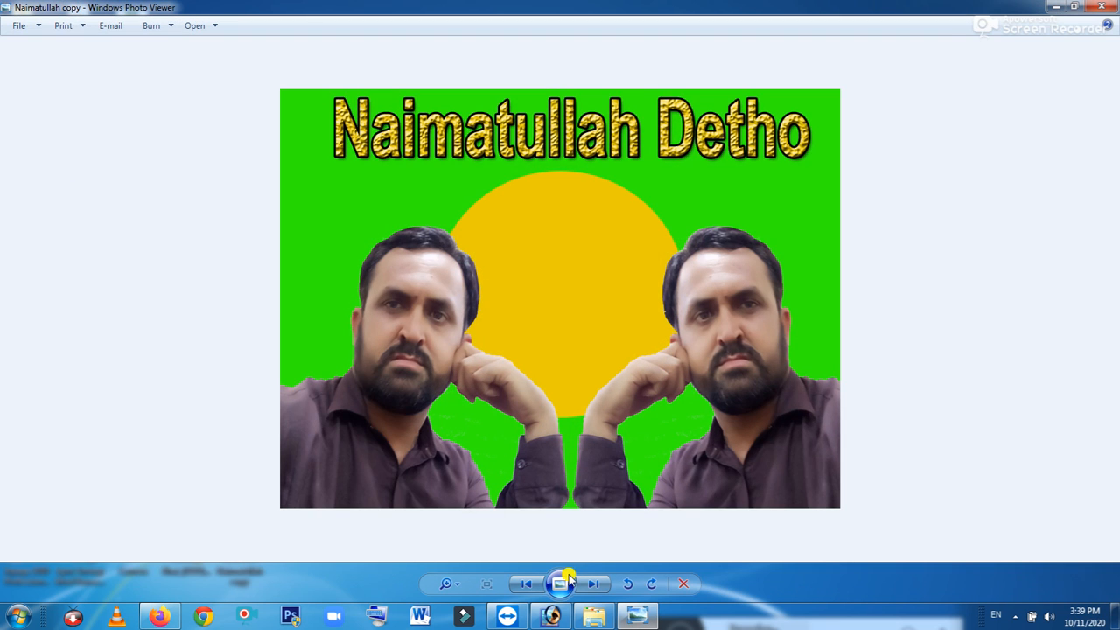
click(448, 585)
drag(457, 587, 455, 580)
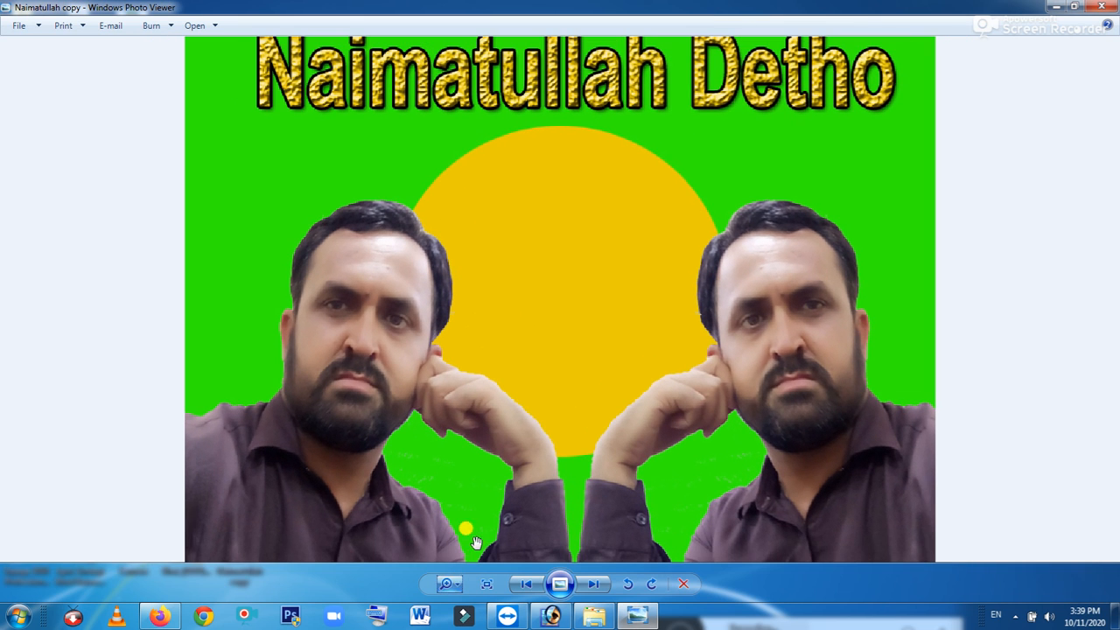
click(1102, 6)
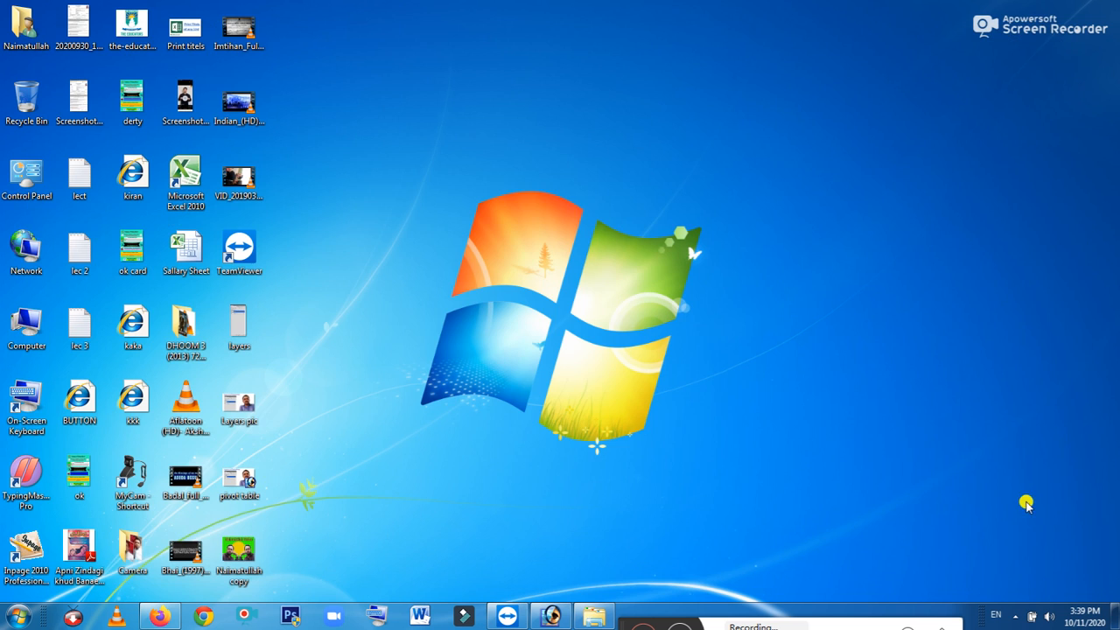
click(1017, 617)
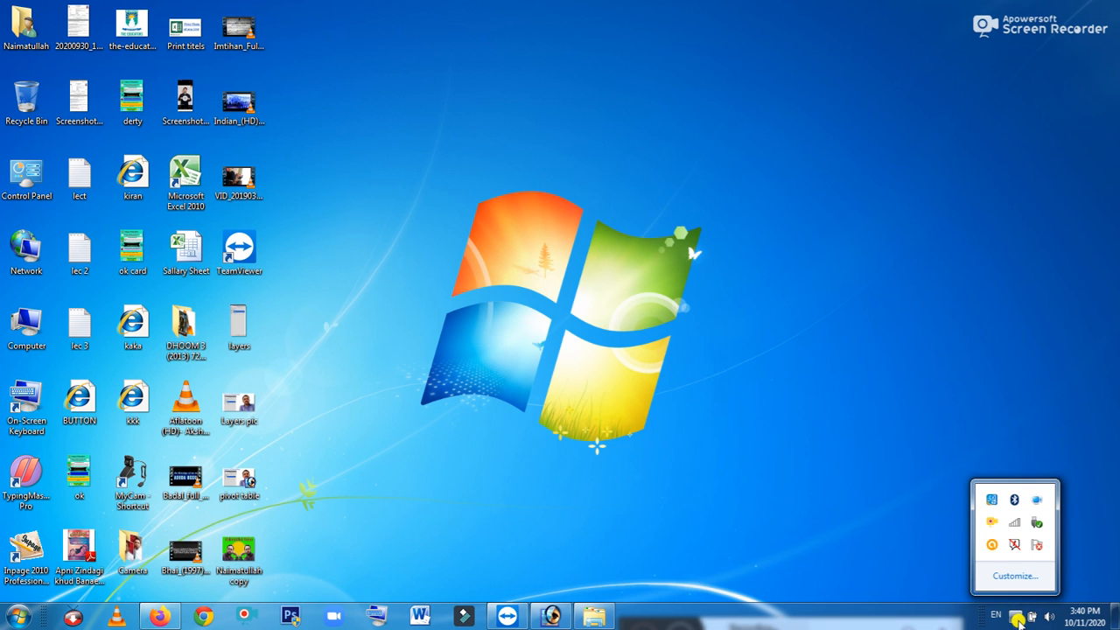
right_click(991, 521)
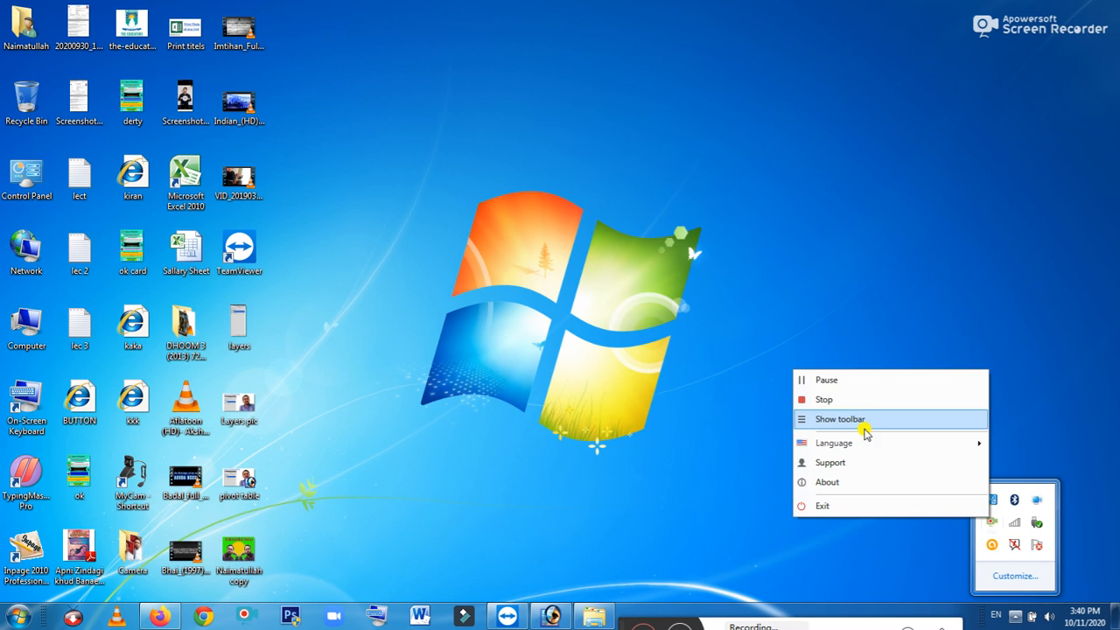